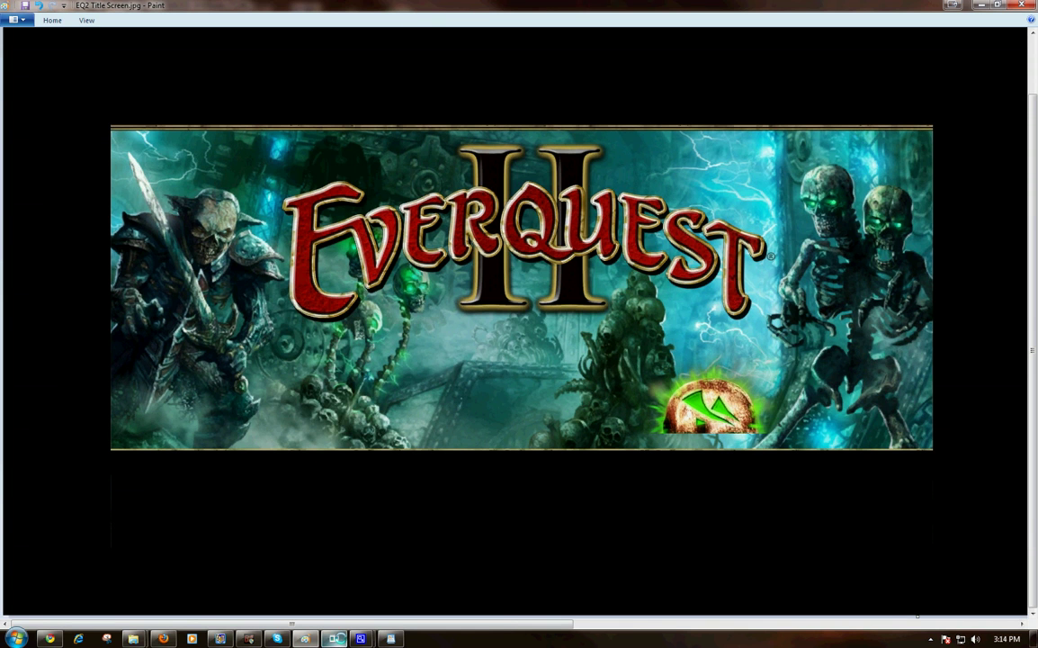
# Step: Switch to EverQuest II and position the character and camera to face the wooden floor tiles
pyautogui.moveTo(357, 638)
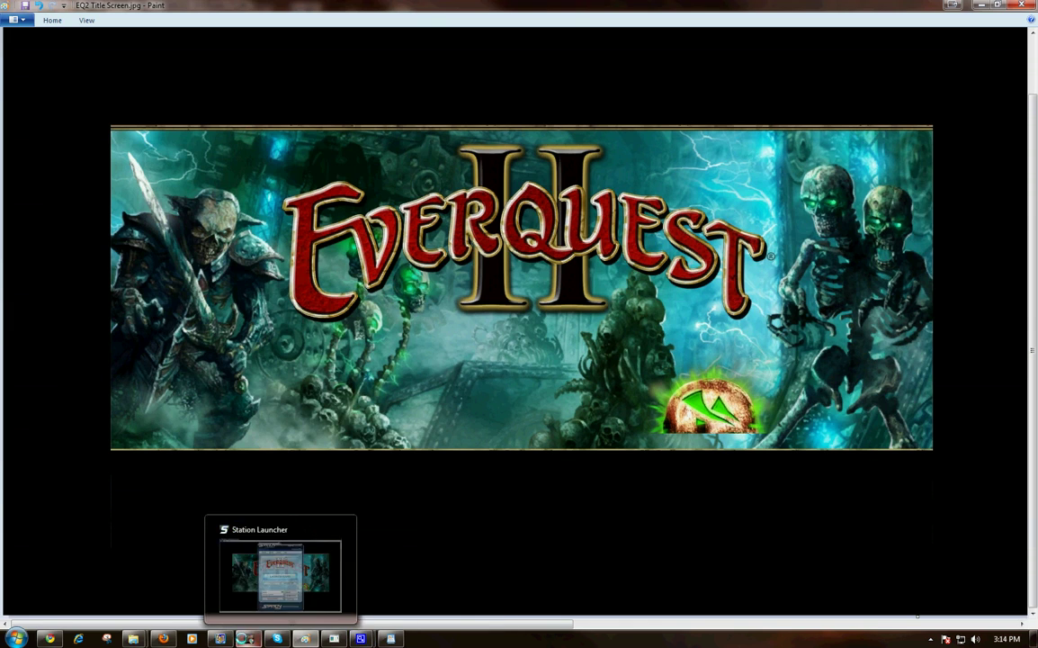
pyautogui.click(220, 638)
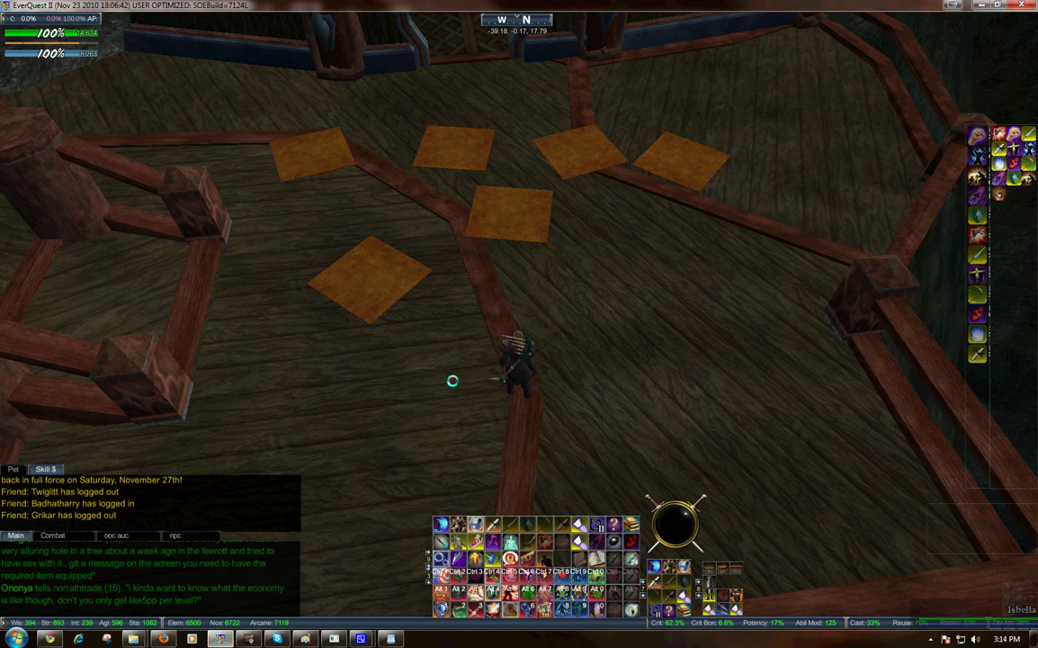
pyautogui.moveTo(451, 382); pyautogui.dragTo(519, 321)
pyautogui.press('w')
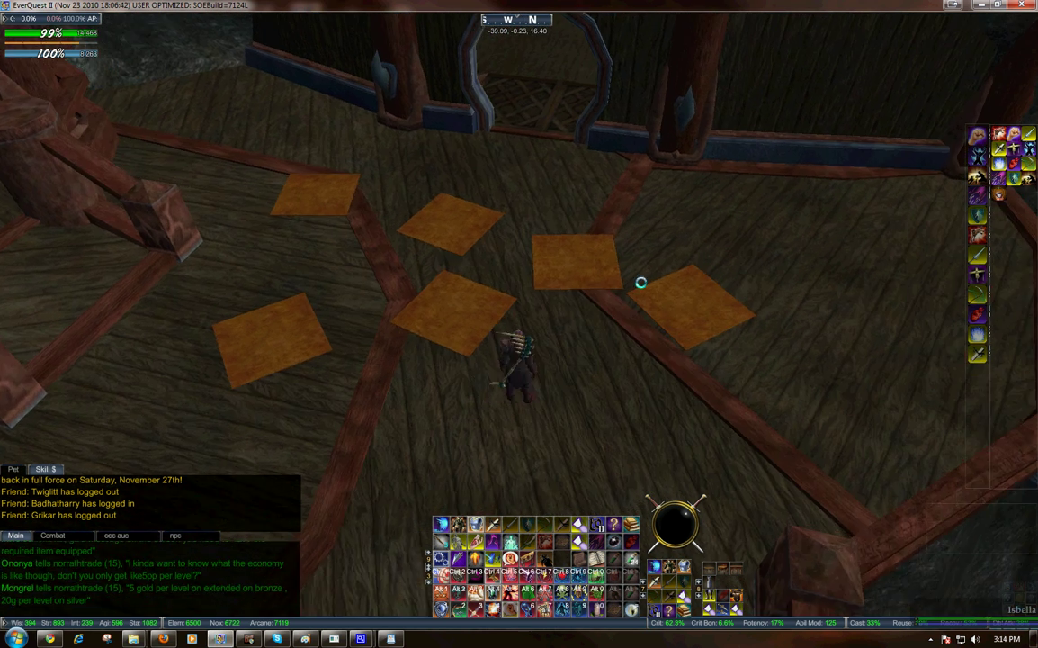
pyautogui.moveTo(531, 363); pyautogui.dragTo(519, 322)
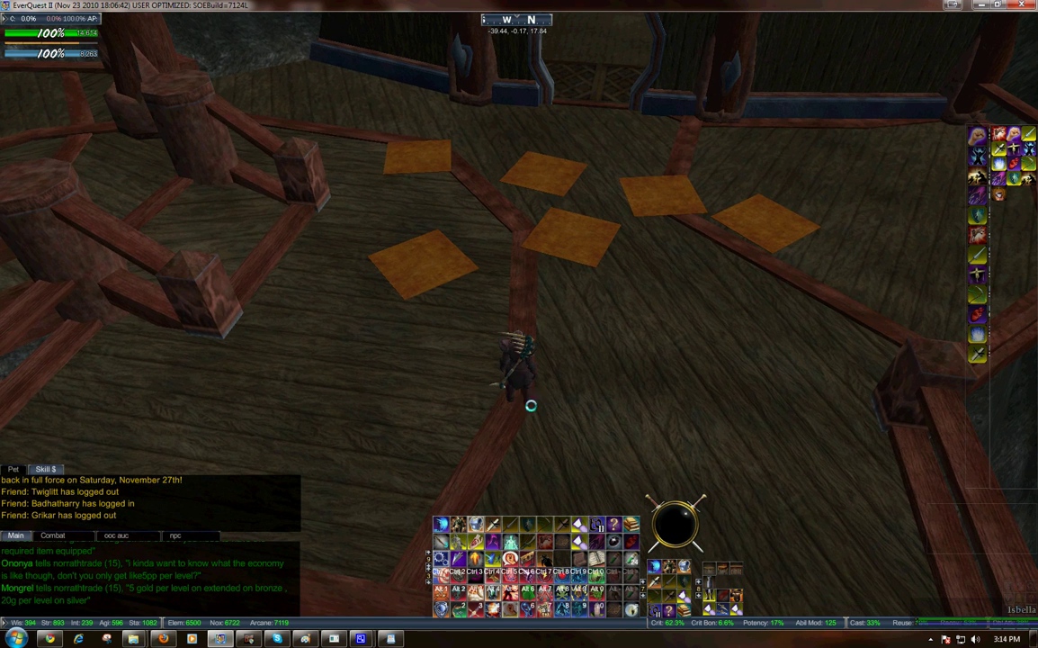
pyautogui.moveTo(510, 410); pyautogui.dragTo(518, 321)
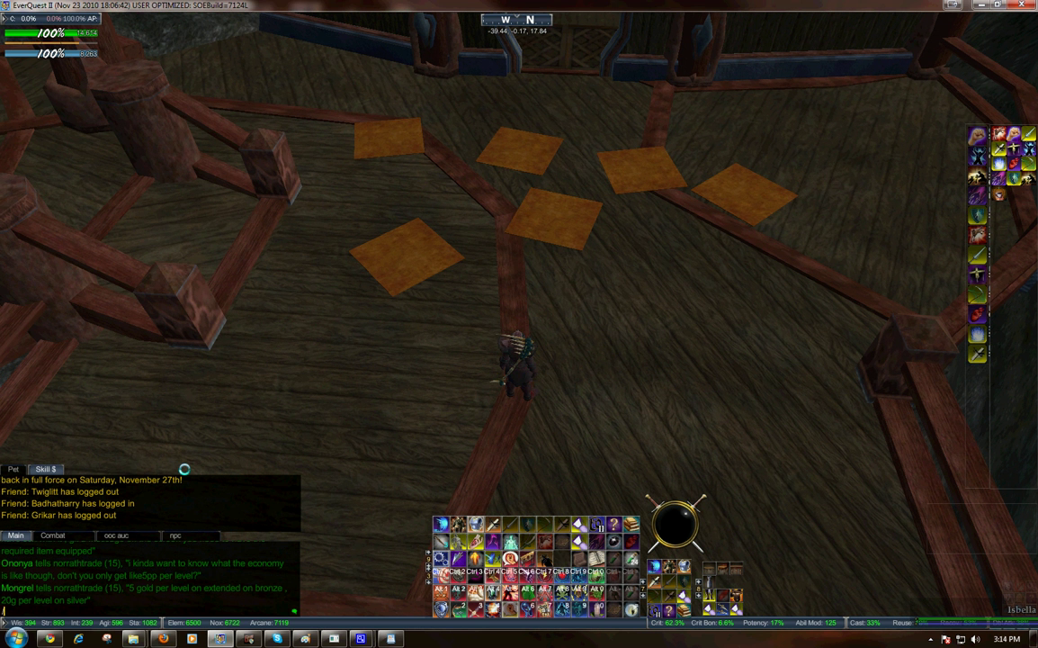
# Step: Toggle game logging off and back on with /log, and record the character's location with /loc
pyautogui.write('log')
pyautogui.press('Return')
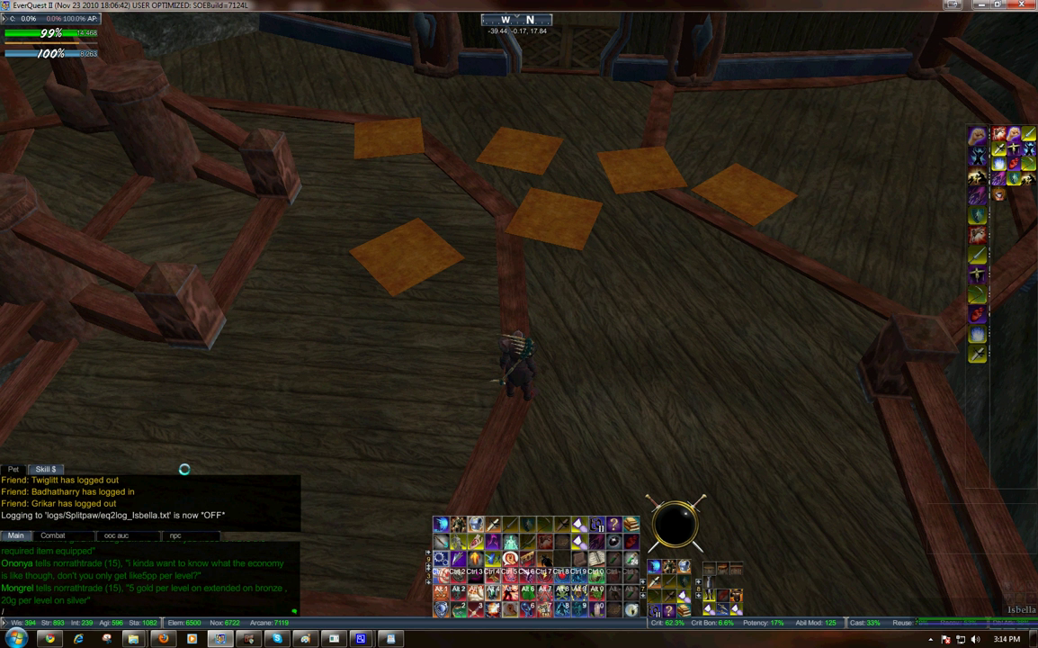
pyautogui.press('Return')
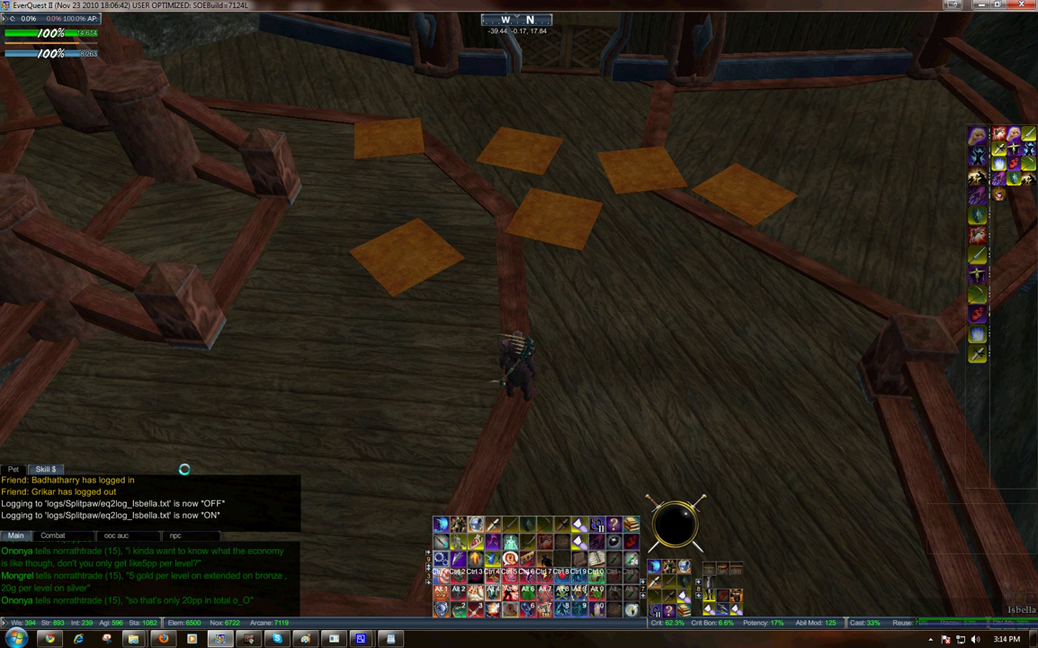
pyautogui.write('/')
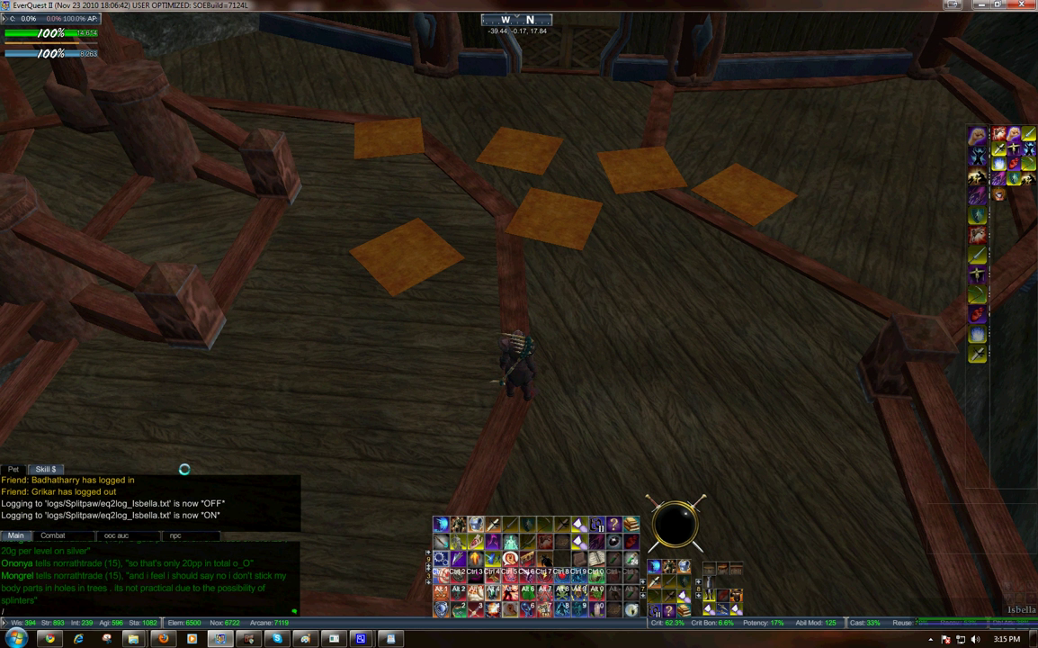
pyautogui.write('loc')
pyautogui.press('Return')
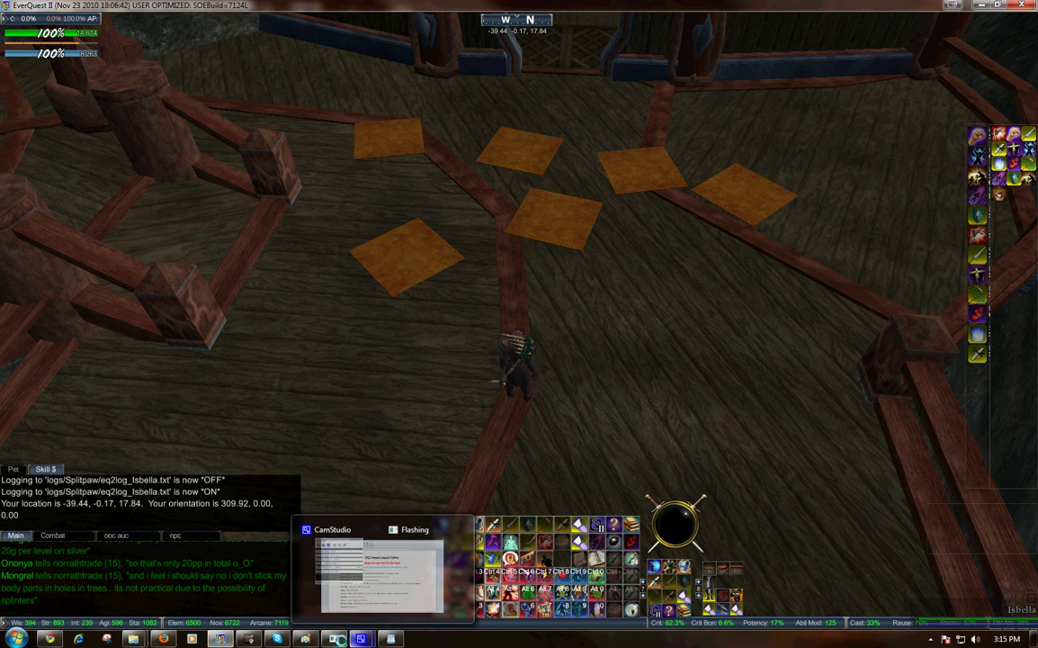
# Step: Switch to the House Layout Editor and open the Circle or Spiral object creator beside the item list
pyautogui.moveTo(332, 639)
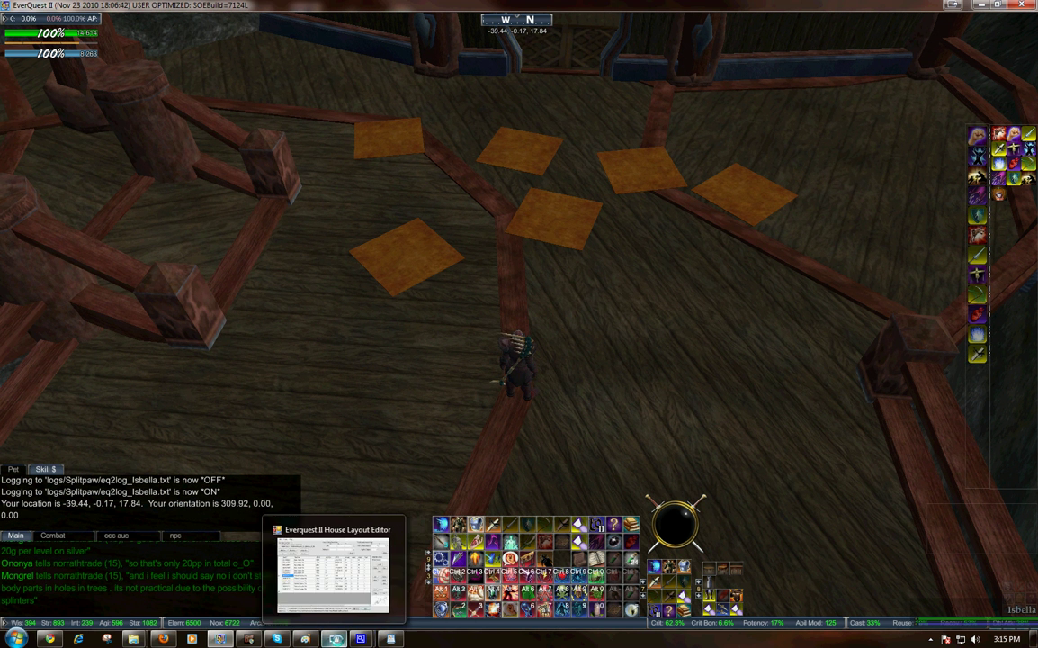
pyautogui.click(332, 639)
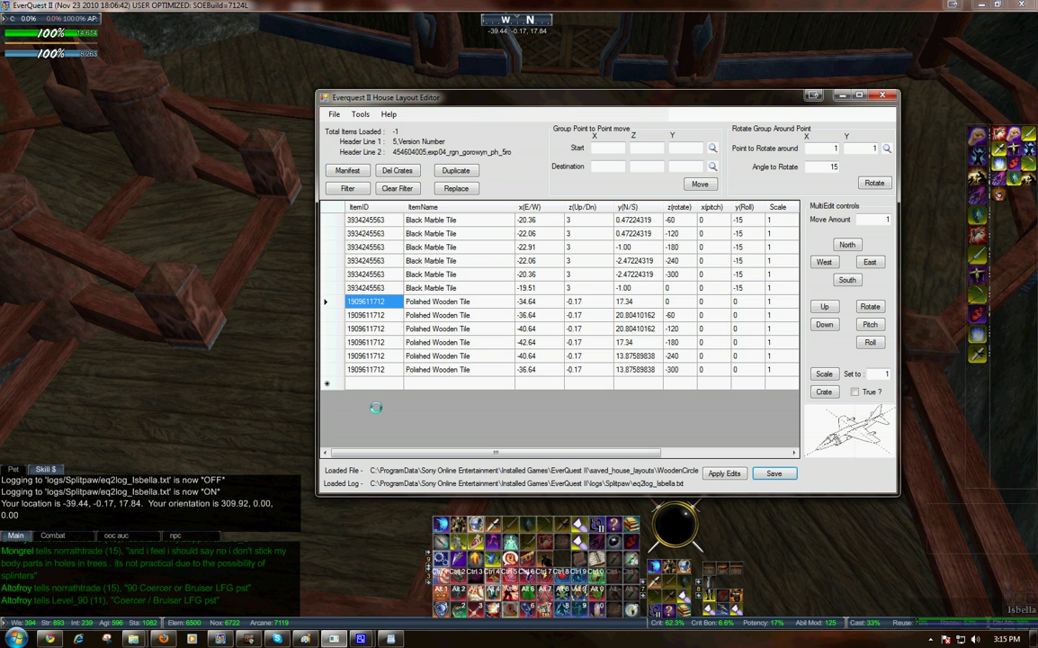
pyautogui.click(360, 114)
pyautogui.moveTo(379, 169)
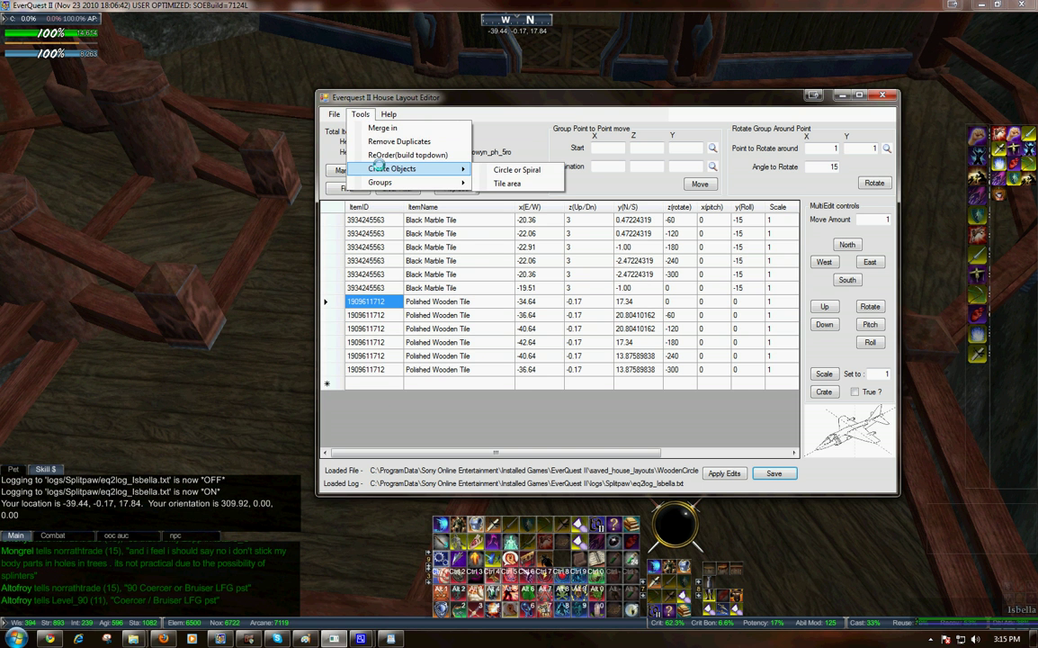
pyautogui.click(486, 170)
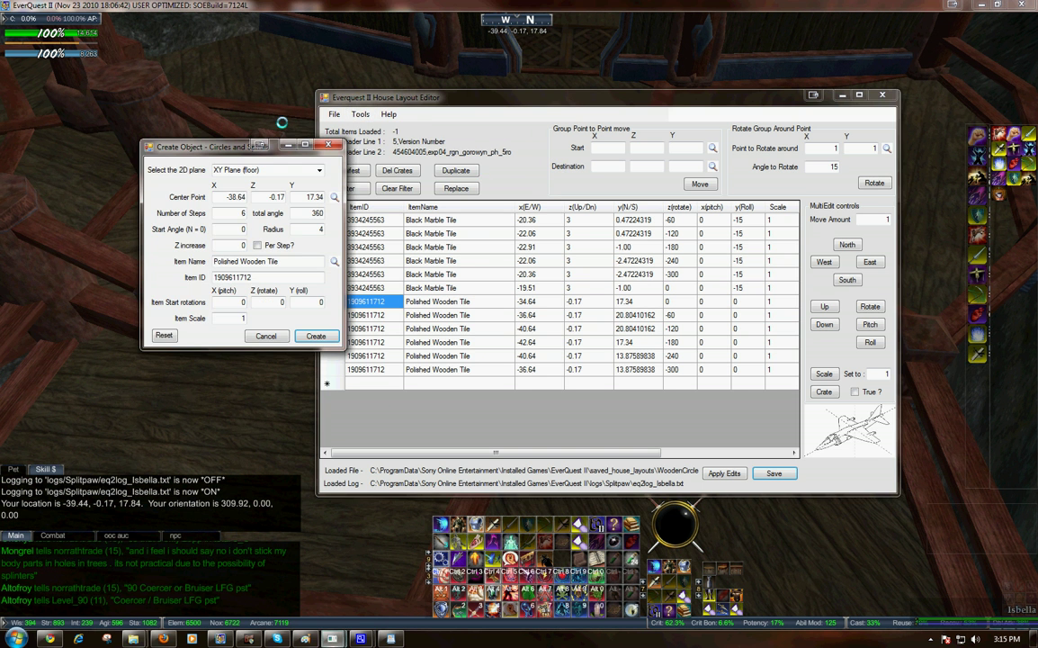
pyautogui.moveTo(184, 126); pyautogui.dragTo(131, 104)
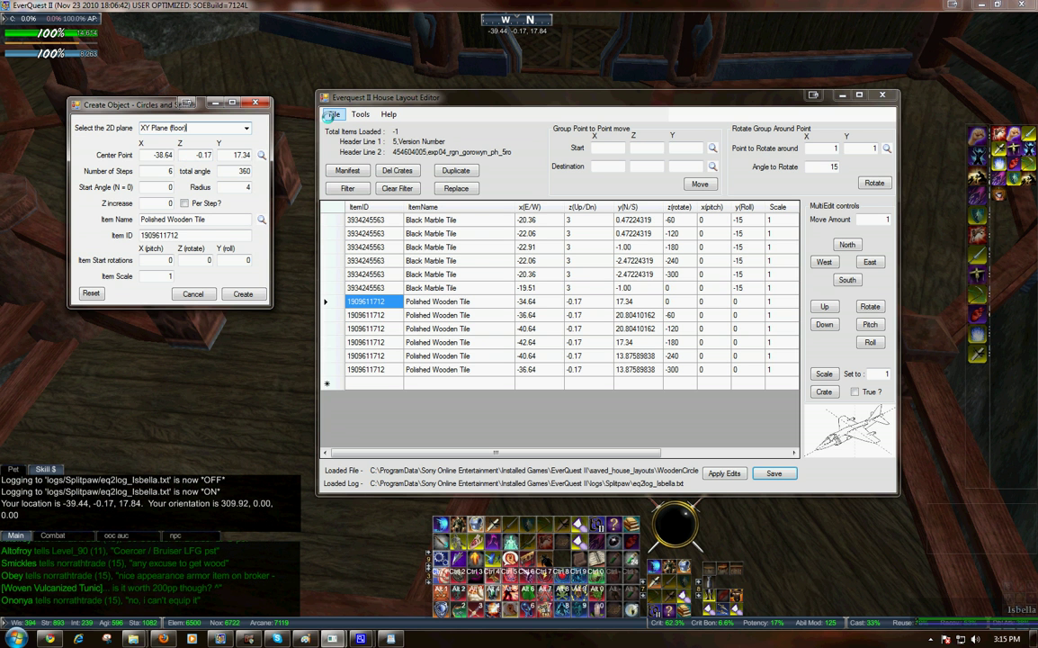
# Step: Check the EverQuest 2 log directory and current logfile paths in the editor's settings, leaving them as they are
pyautogui.click(332, 114)
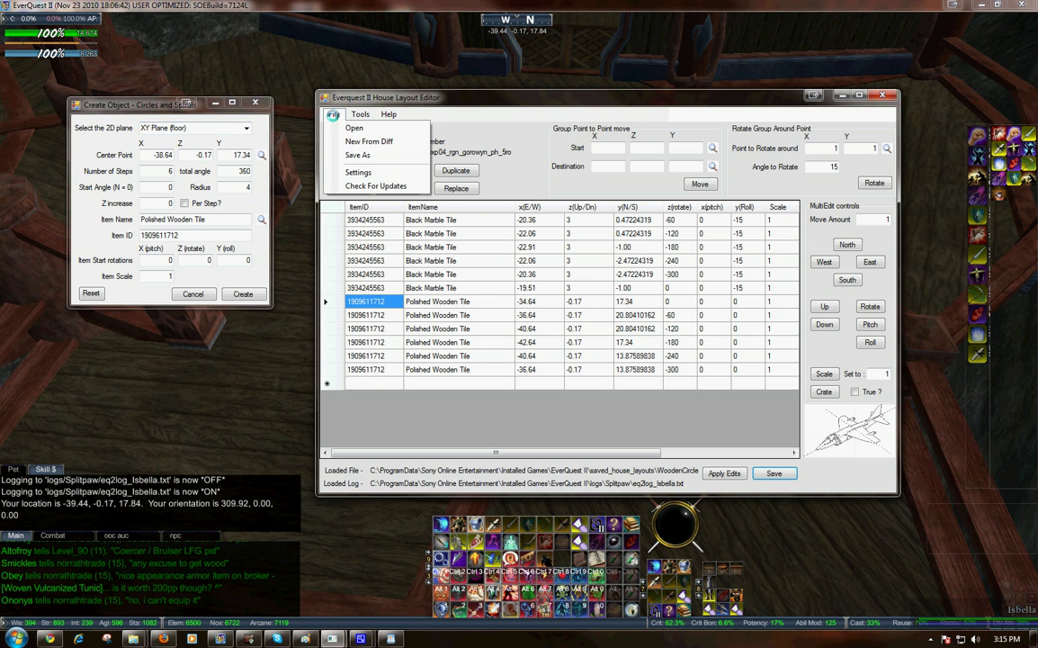
pyautogui.click(347, 170)
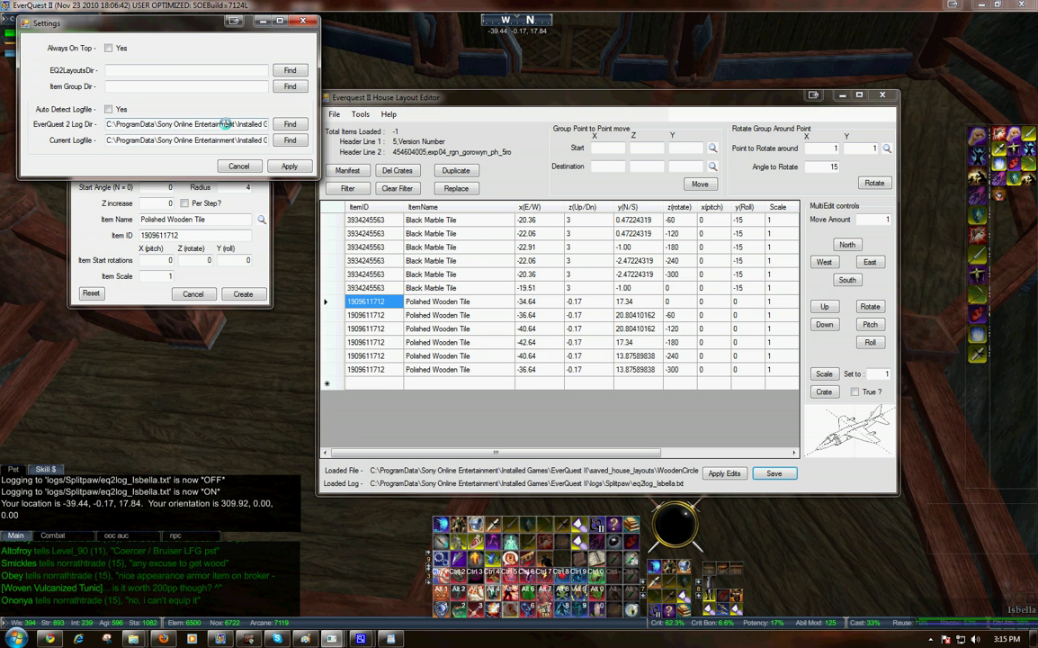
pyautogui.moveTo(224, 124); pyautogui.dragTo(310, 143)
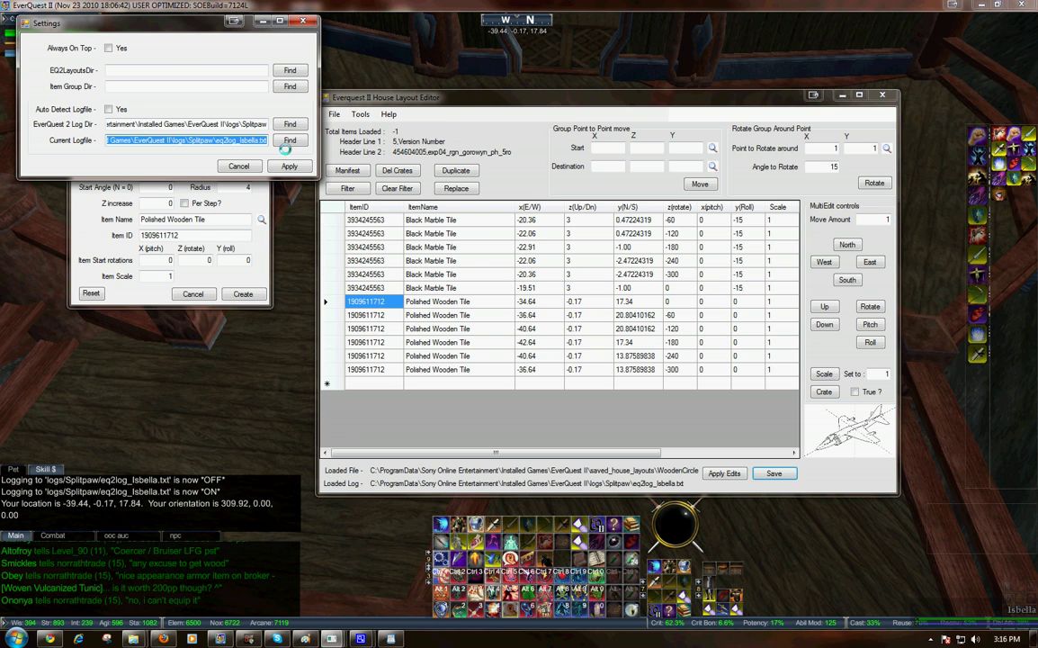
pyautogui.click(241, 165)
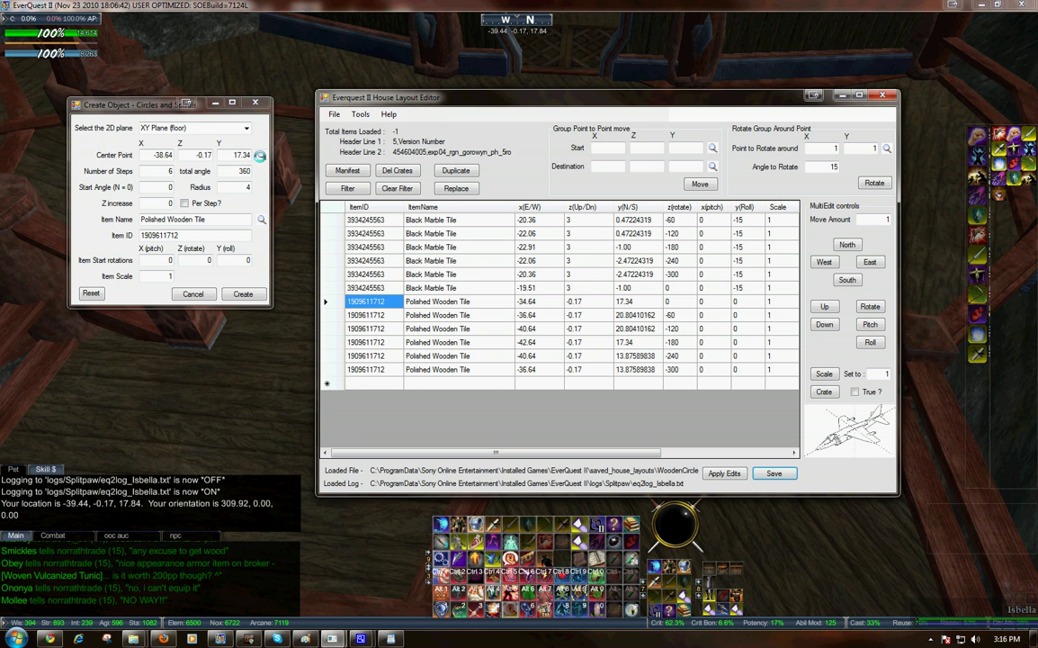
# Step: Fill the circle's center point from the logged location -39.44, -0.17, 17.84 and keep the number of steps at 6
pyautogui.click(260, 156)
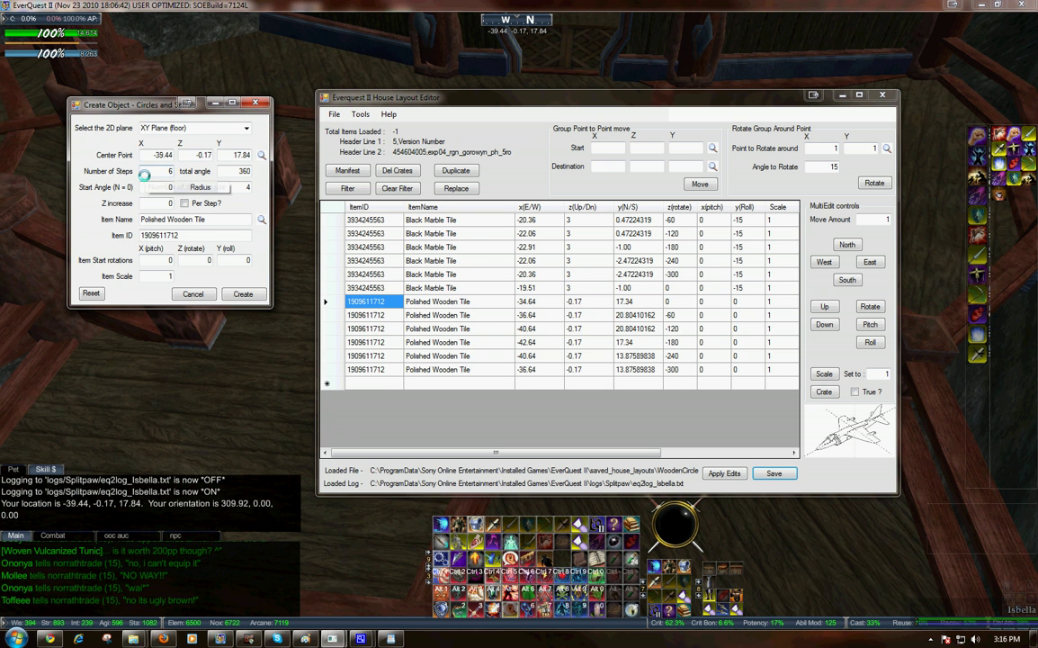
pyautogui.moveTo(159, 172); pyautogui.dragTo(183, 172)
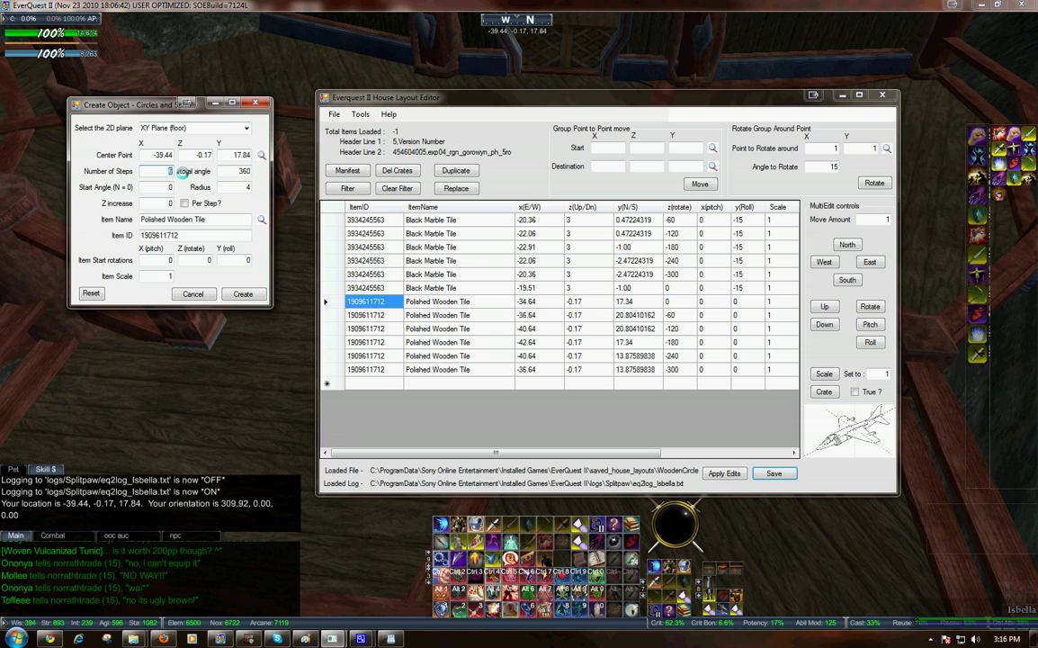
pyautogui.click(150, 187)
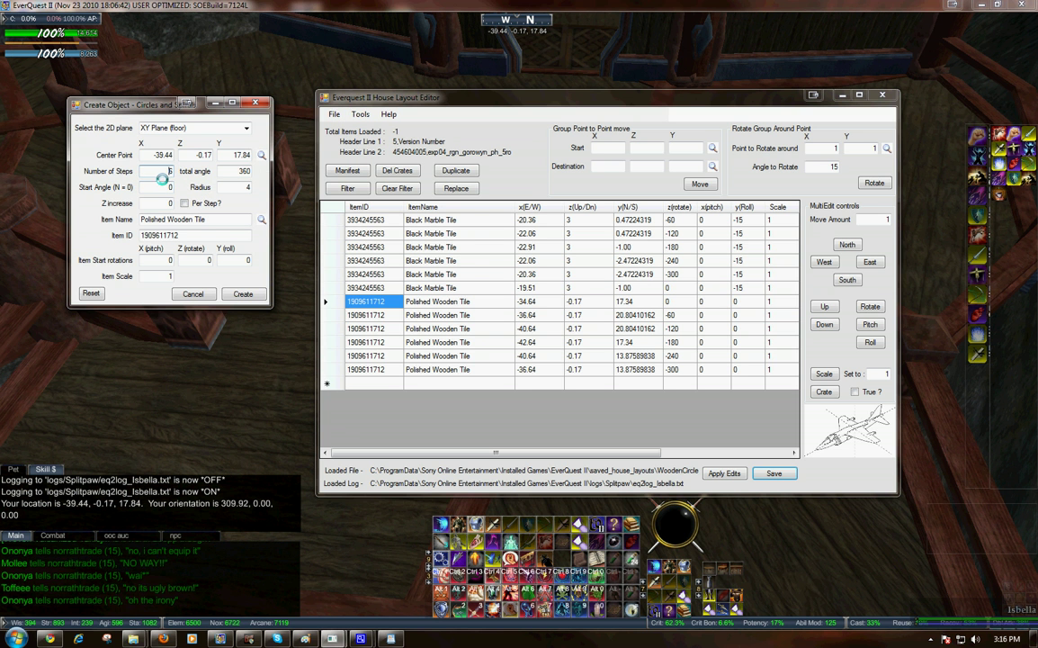
pyautogui.write('3')
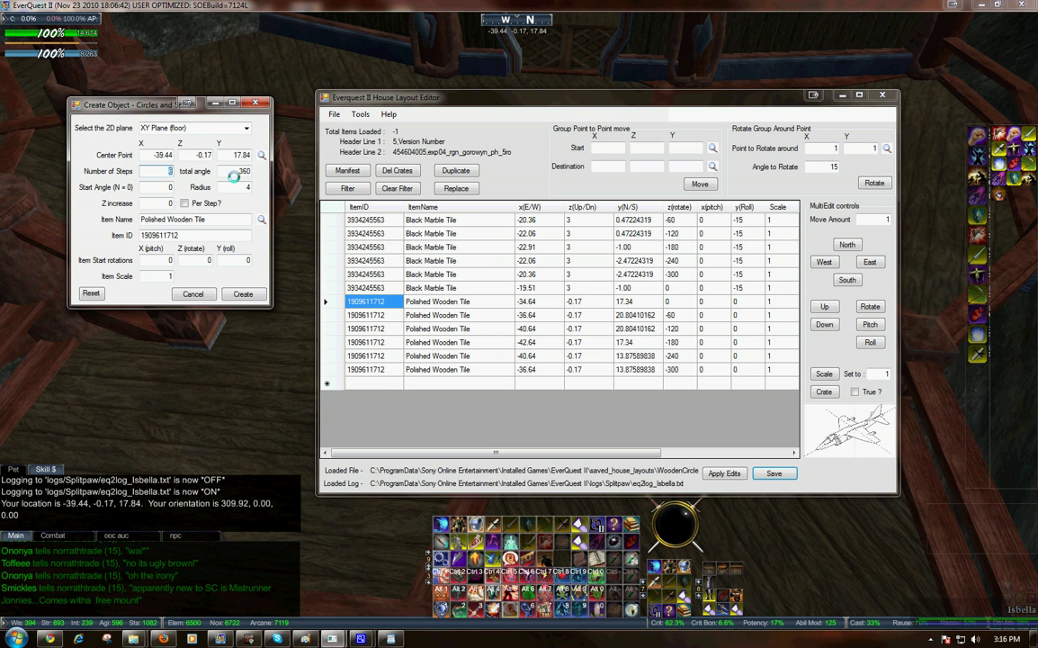
# Step: Keep the circle's total angle at 360 and start angle at 0, and set its radius to 4
pyautogui.moveTo(232, 170); pyautogui.dragTo(303, 178)
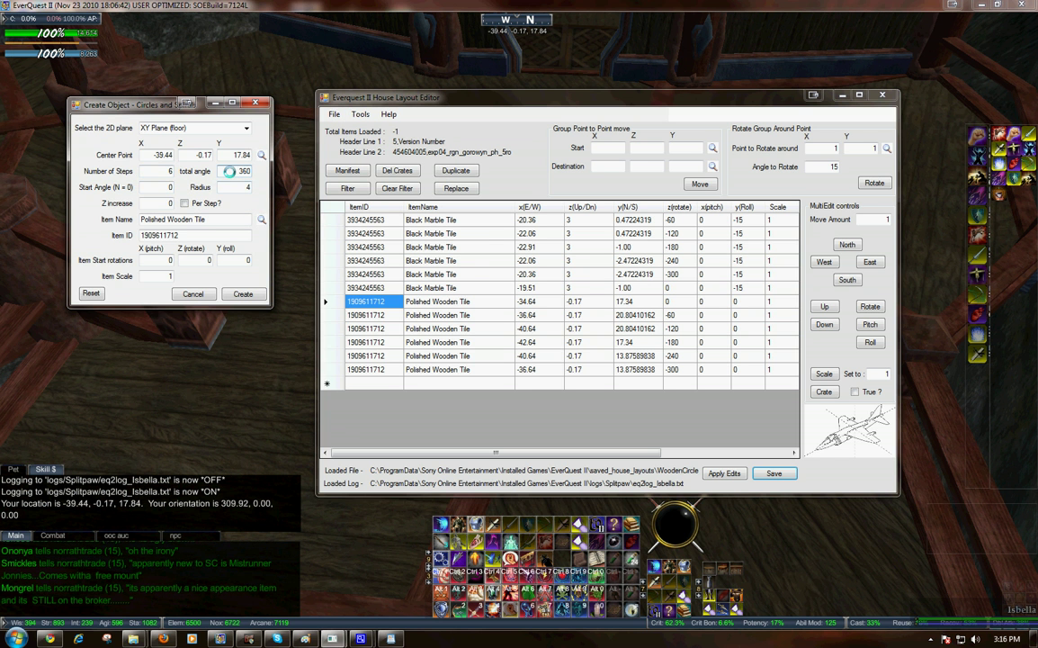
pyautogui.click(233, 184)
pyautogui.click(158, 186)
pyautogui.doubleClick(241, 187)
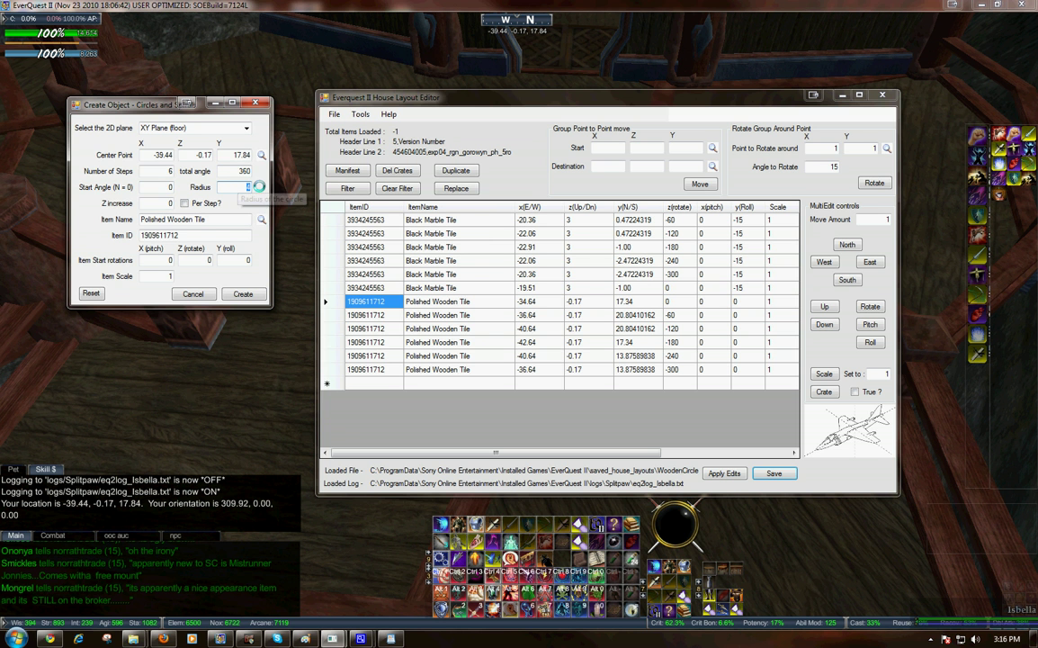
pyautogui.write('4')
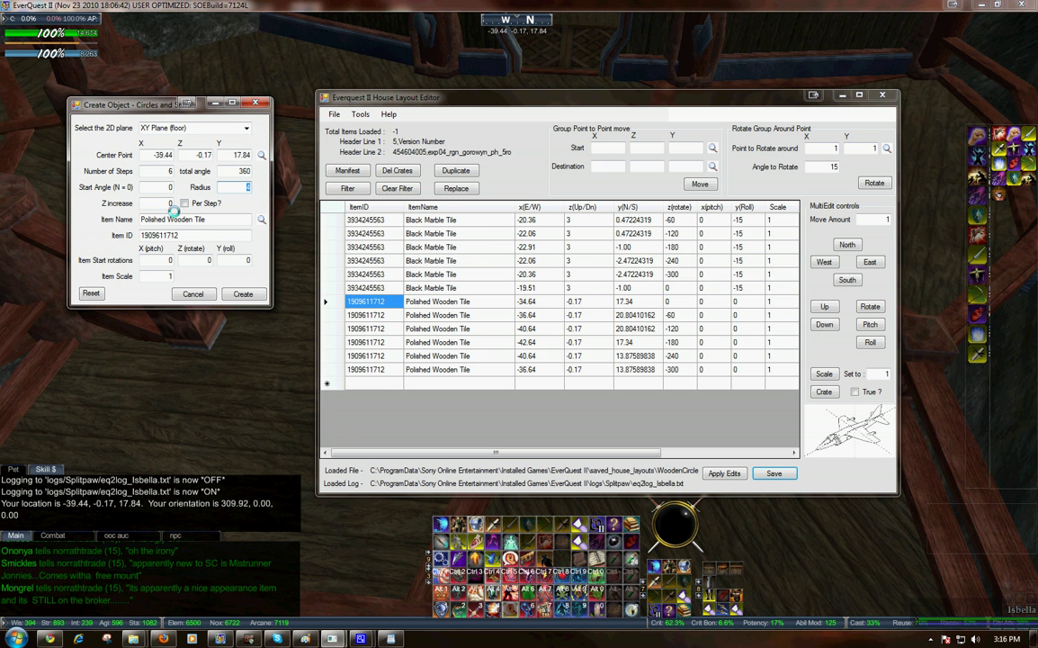
pyautogui.press('Tab')
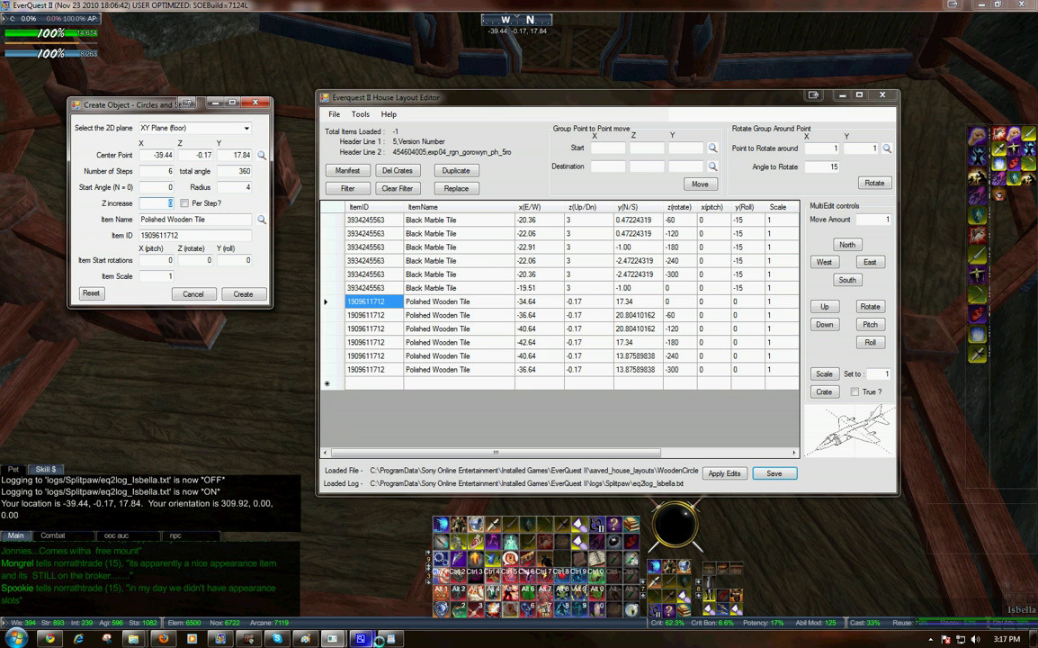
# Step: Switch to the WordPad notes on the Circle Tool and review the source, the tips credit and the 2D plane entry
pyautogui.moveTo(389, 639)
pyautogui.click(390, 567)
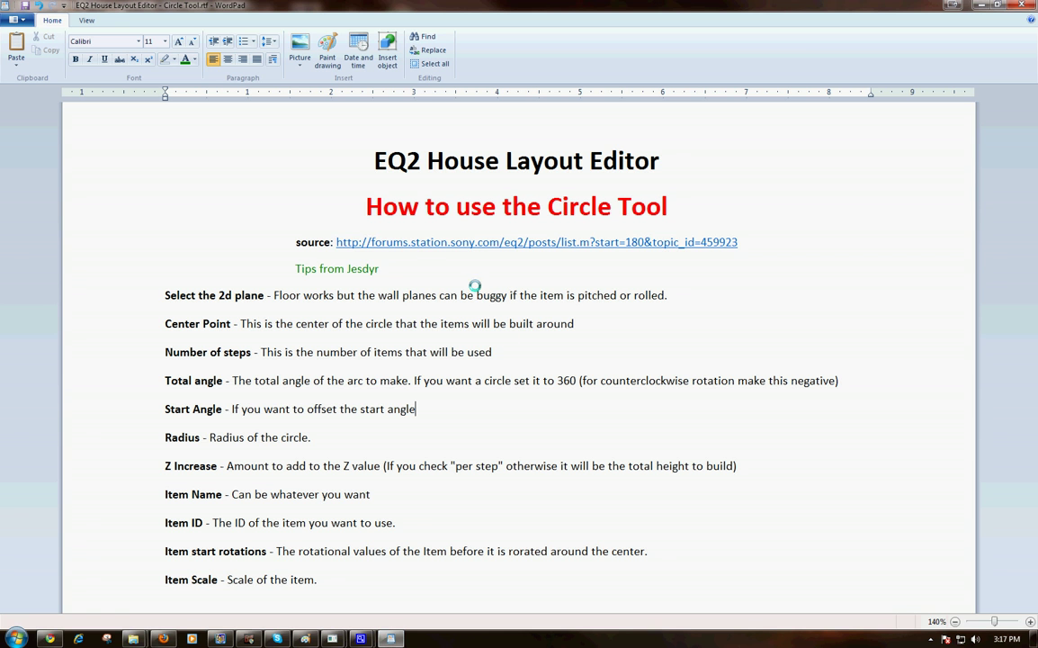
pyautogui.click(307, 242)
pyautogui.moveTo(307, 242); pyautogui.dragTo(475, 242)
pyautogui.click(732, 236)
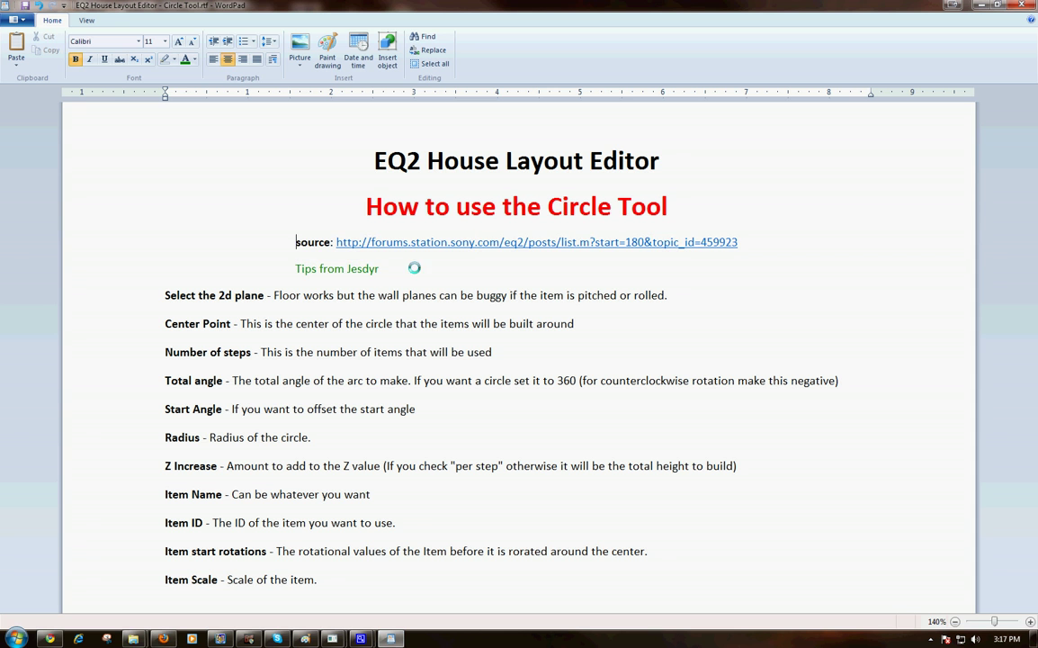
pyautogui.moveTo(385, 270); pyautogui.dragTo(306, 271)
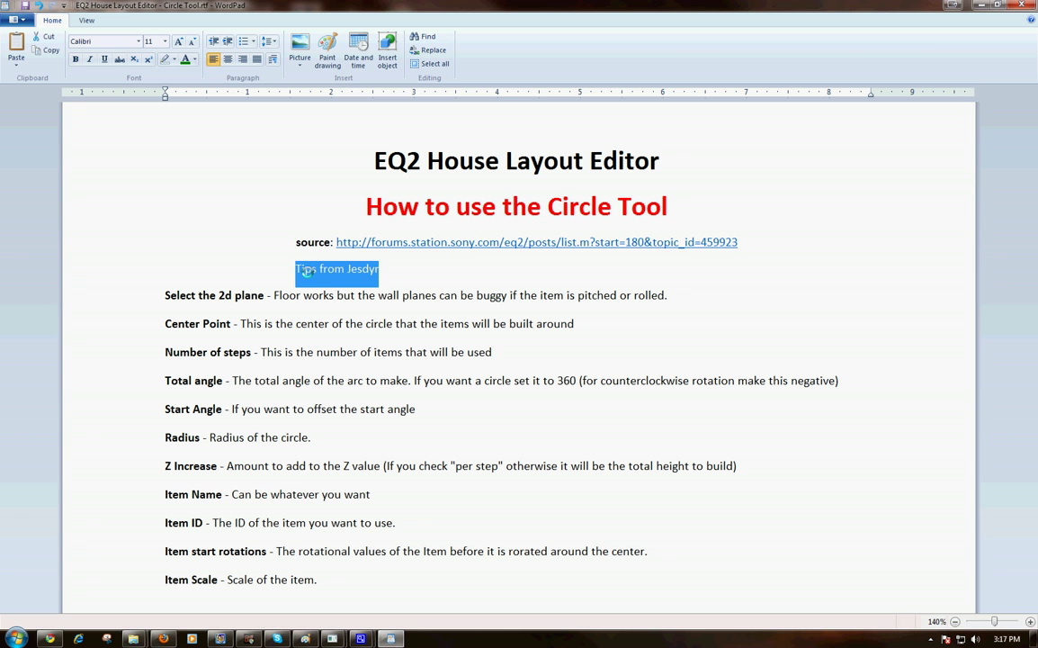
pyautogui.click(157, 294)
pyautogui.click(193, 297)
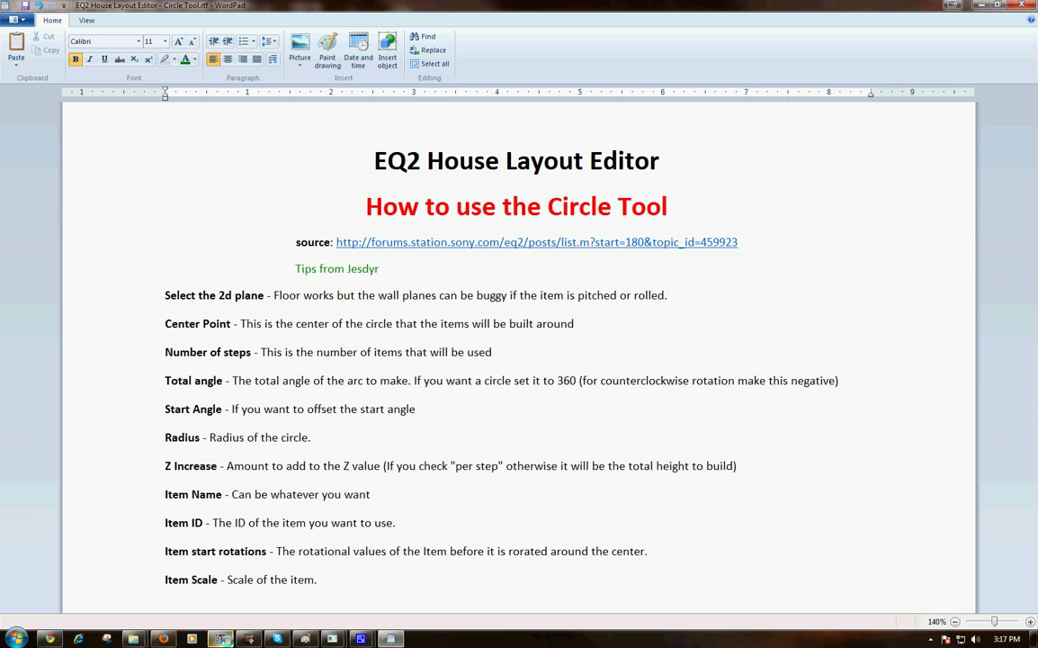
# Step: Switch back to EverQuest II and examine the tile arrangement from different camera angles
pyautogui.click(222, 638)
pyautogui.moveTo(414, 334); pyautogui.dragTo(519, 322)
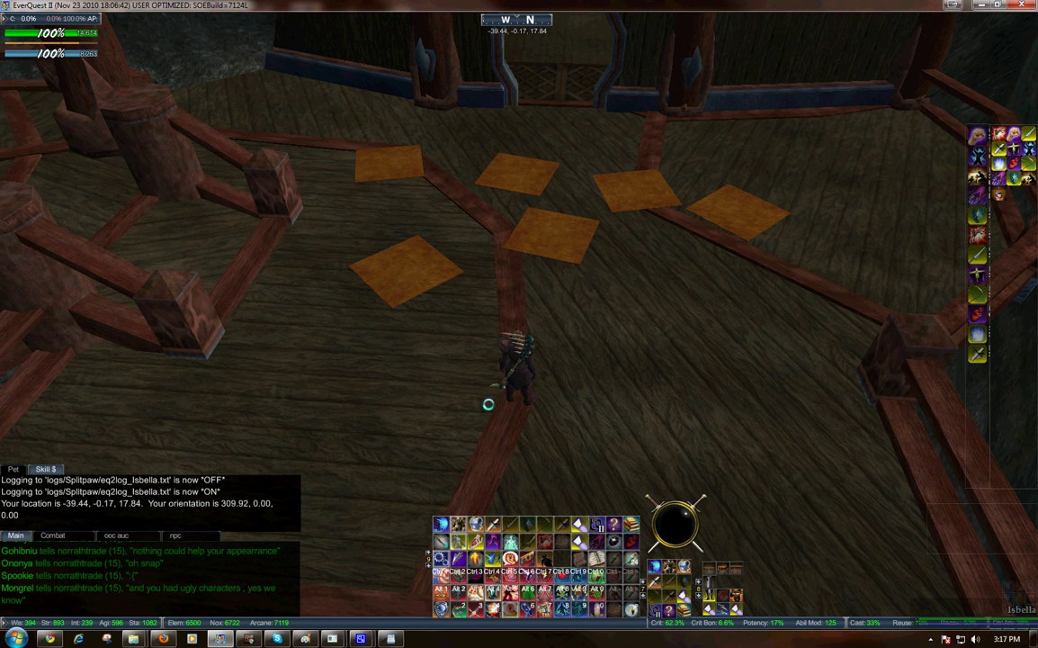
pyautogui.moveTo(488, 354); pyautogui.dragTo(527, 347)
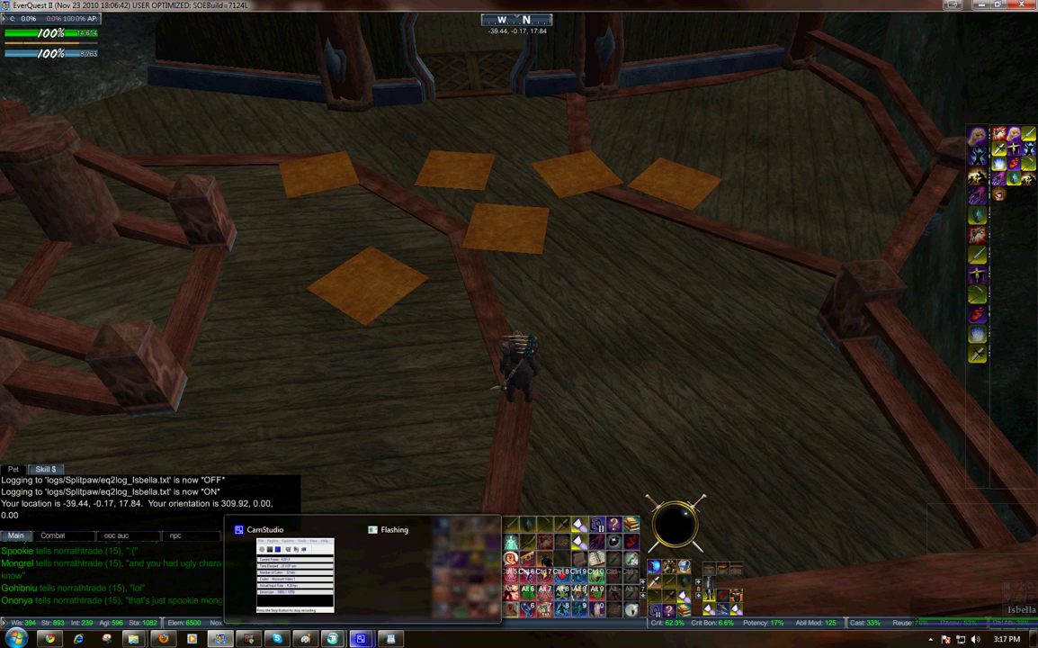
# Step: Switch to the House Layout Editor with its circle dialog and check the item name in the first Polished Wooden Tile row
pyautogui.moveTo(332, 639)
pyautogui.click(330, 602)
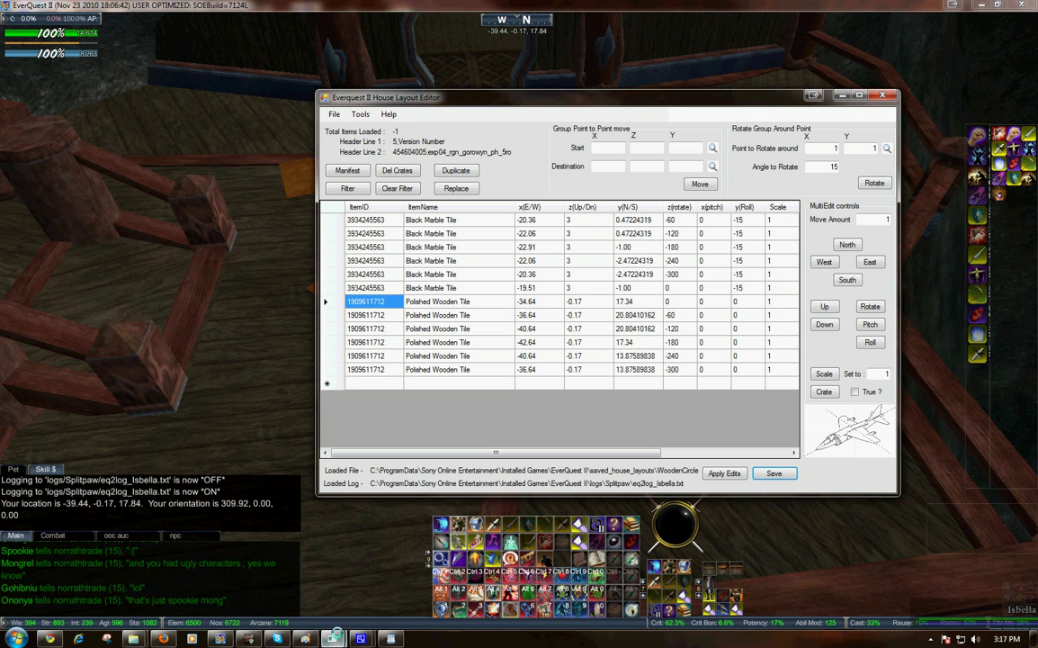
pyautogui.click(400, 571)
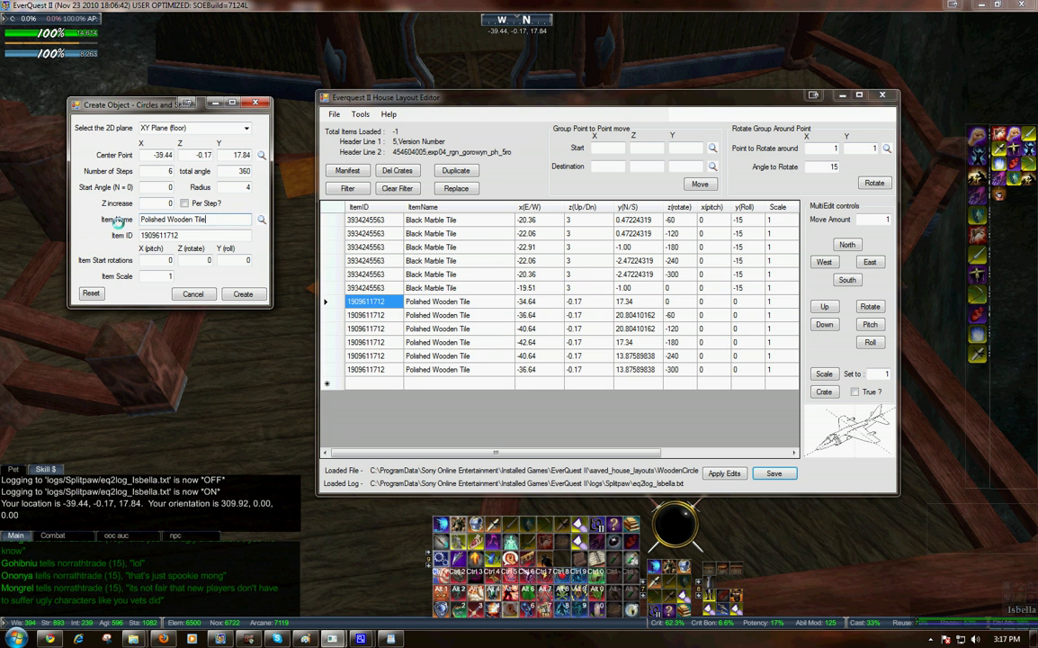
pyautogui.click(422, 306)
pyautogui.click(423, 305)
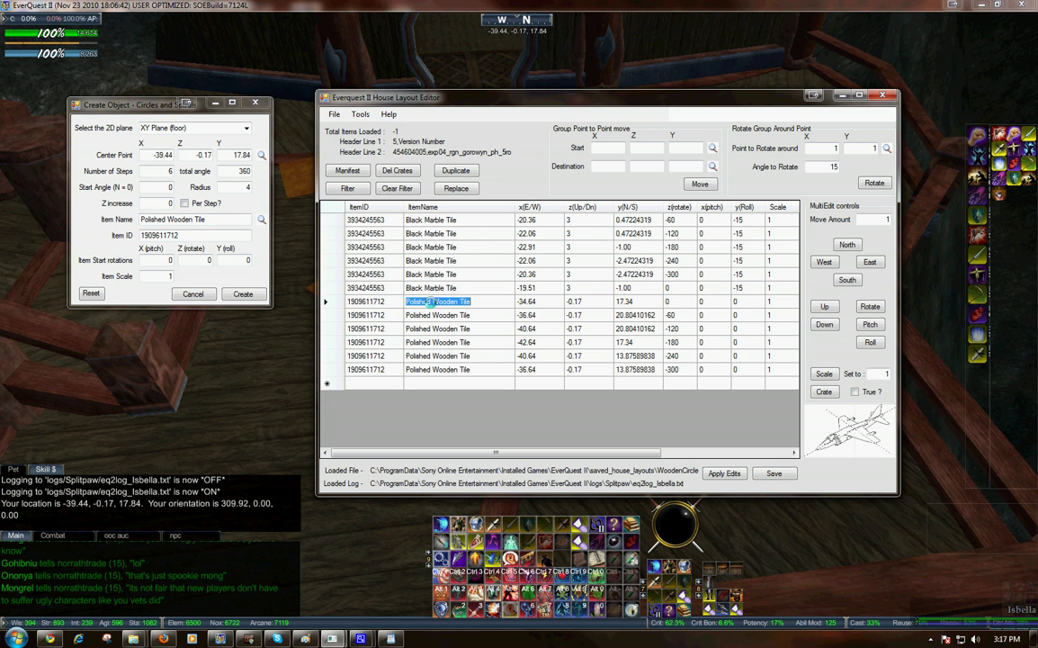
pyautogui.click(380, 306)
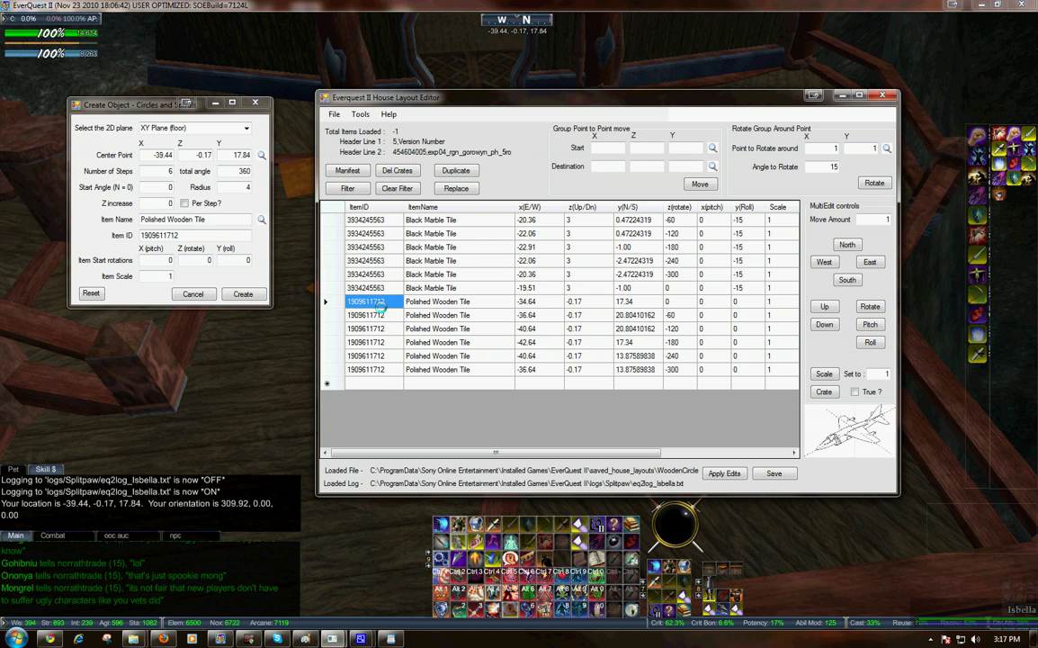
pyautogui.click(384, 304)
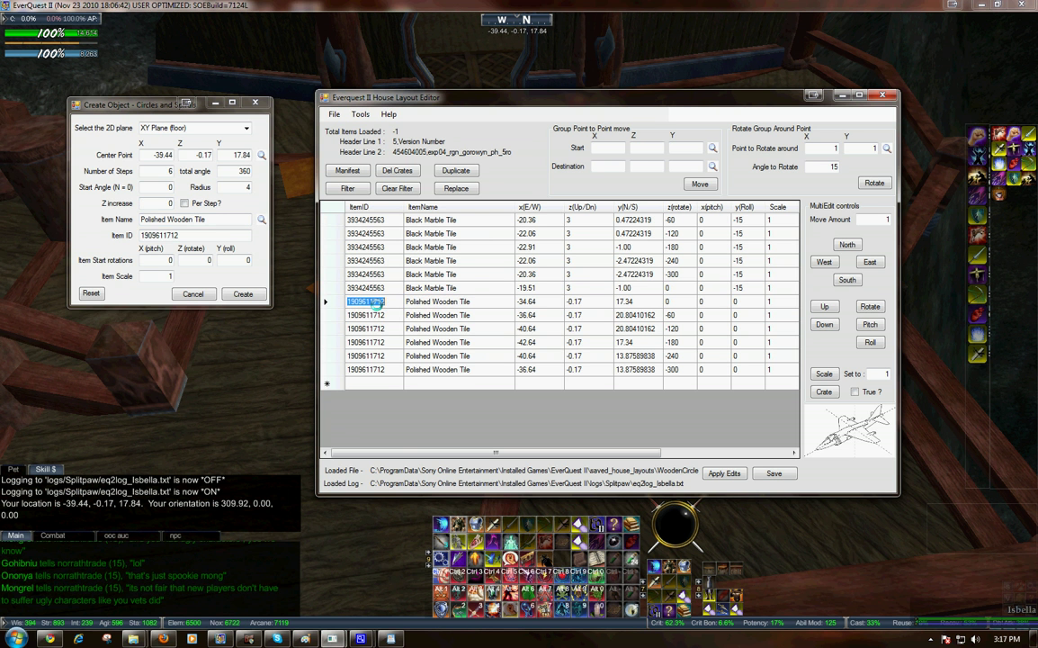
pyautogui.rightClick(378, 304)
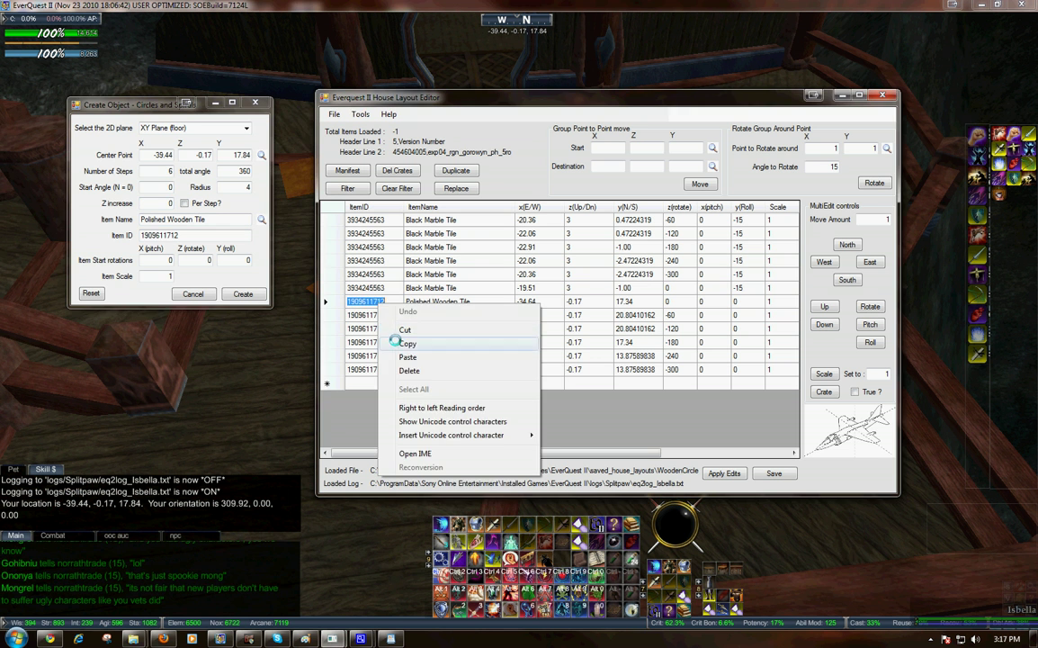
pyautogui.click(399, 343)
pyautogui.click(192, 236)
pyautogui.moveTo(193, 235); pyautogui.dragTo(91, 237)
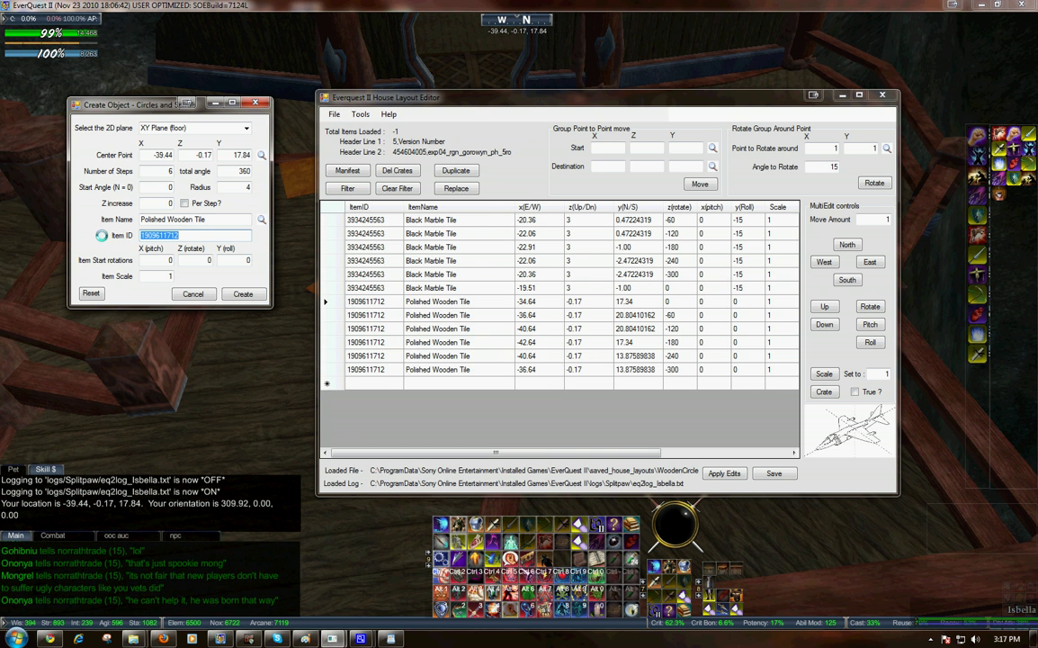
pyautogui.hotkey('ctrl', 'v')
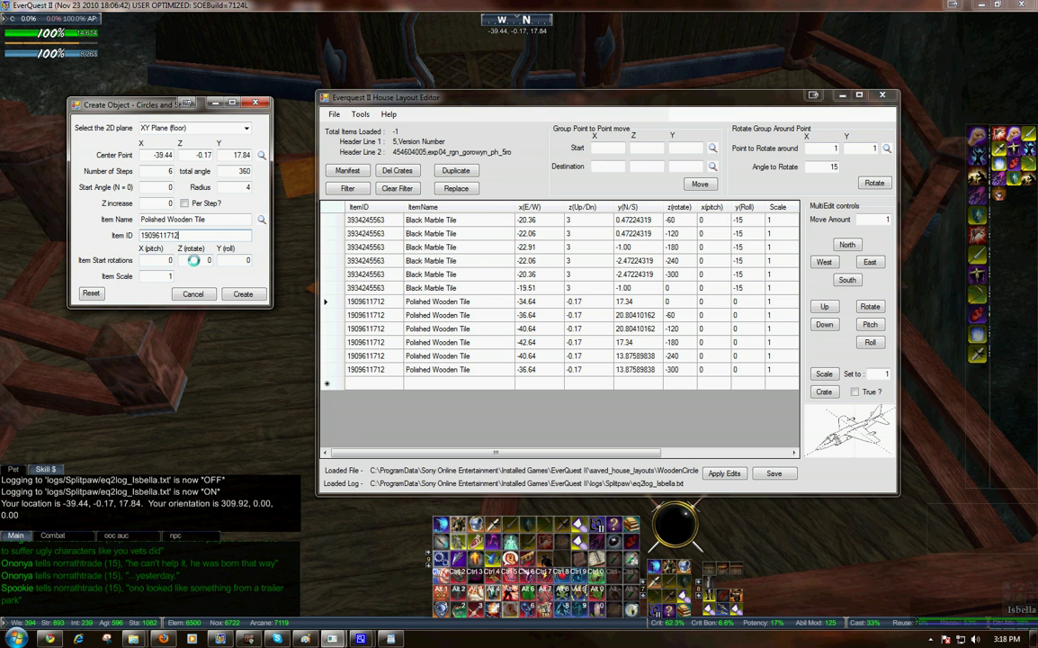
pyautogui.click(243, 294)
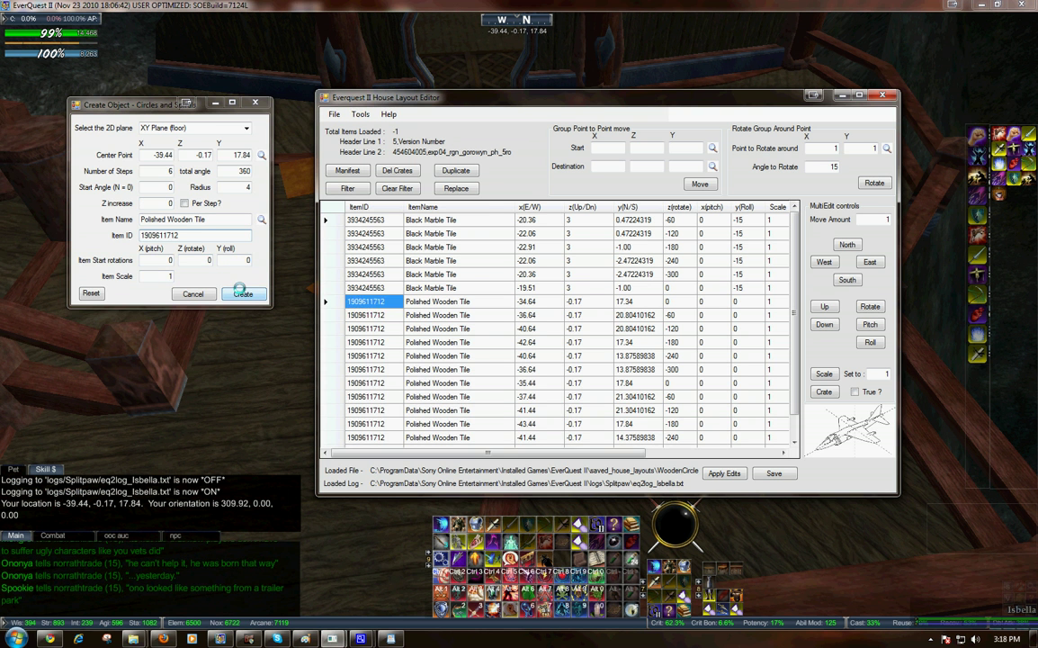
# Step: Delete the six old Polished Wooden Tile rows directly below the Black Marble Tile rows and save the layout
pyautogui.click(334, 301)
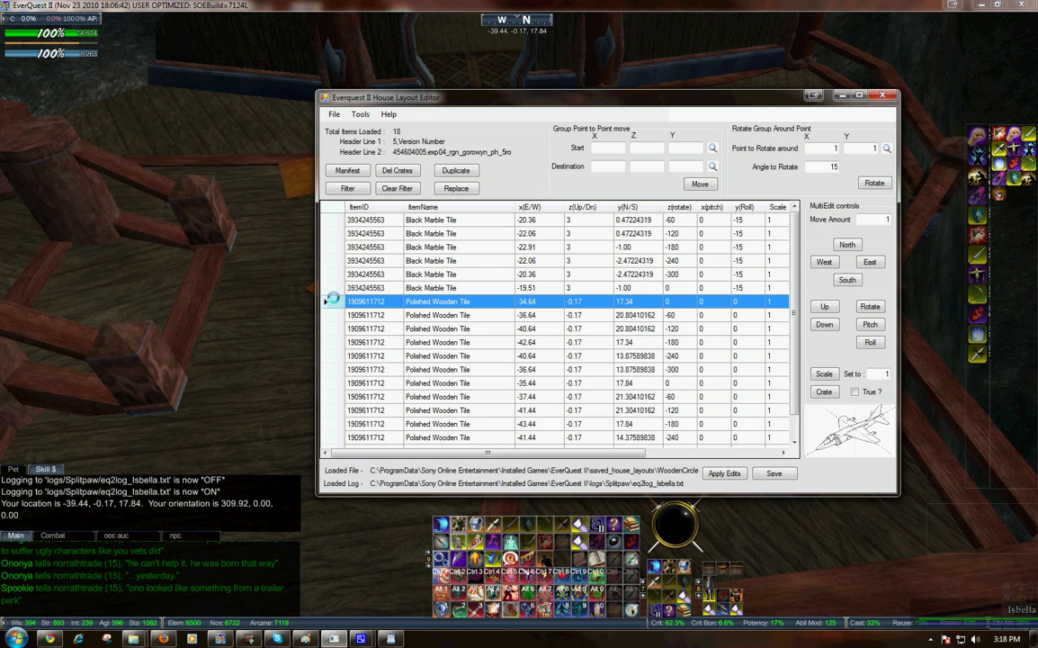
pyautogui.scroll(-1, 351, 355)
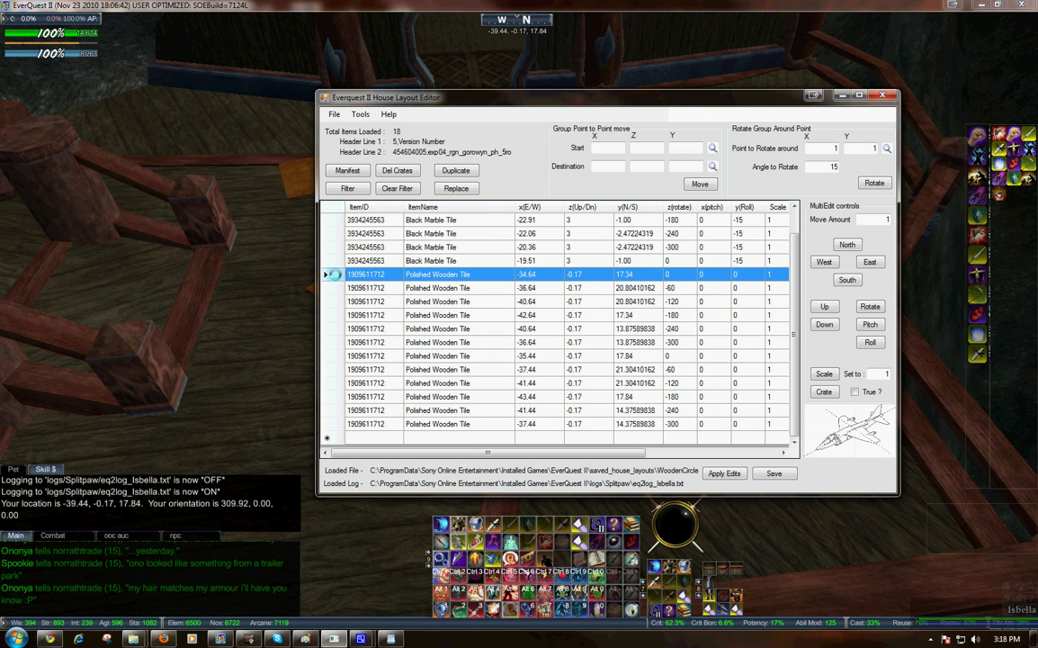
pyautogui.keyDown('shift'); pyautogui.click(330, 341); pyautogui.keyUp('shift')
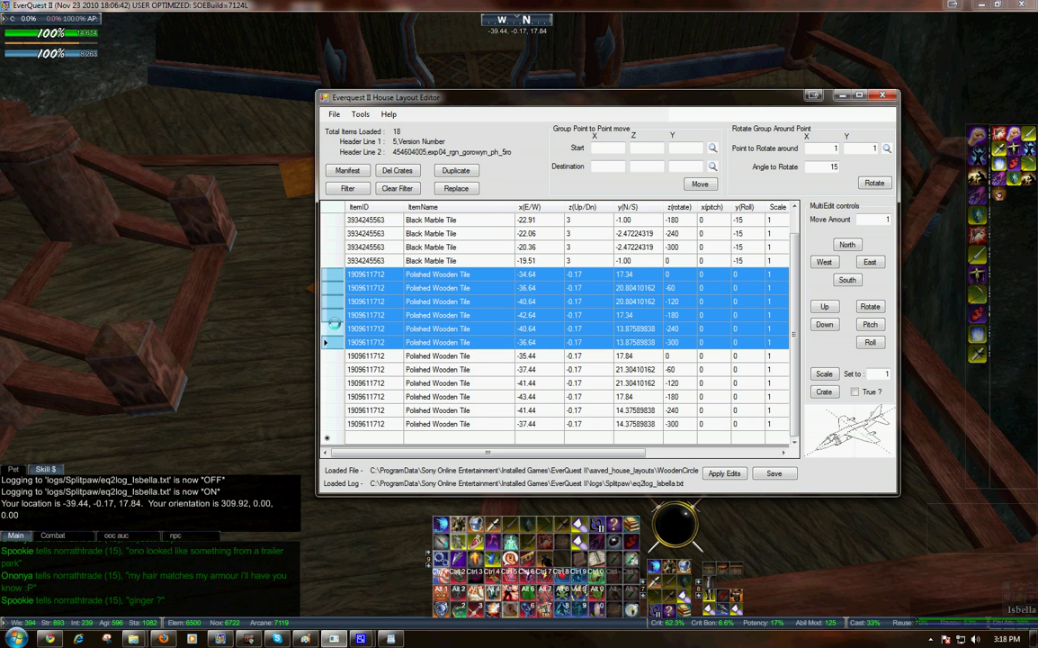
pyautogui.press('Delete')
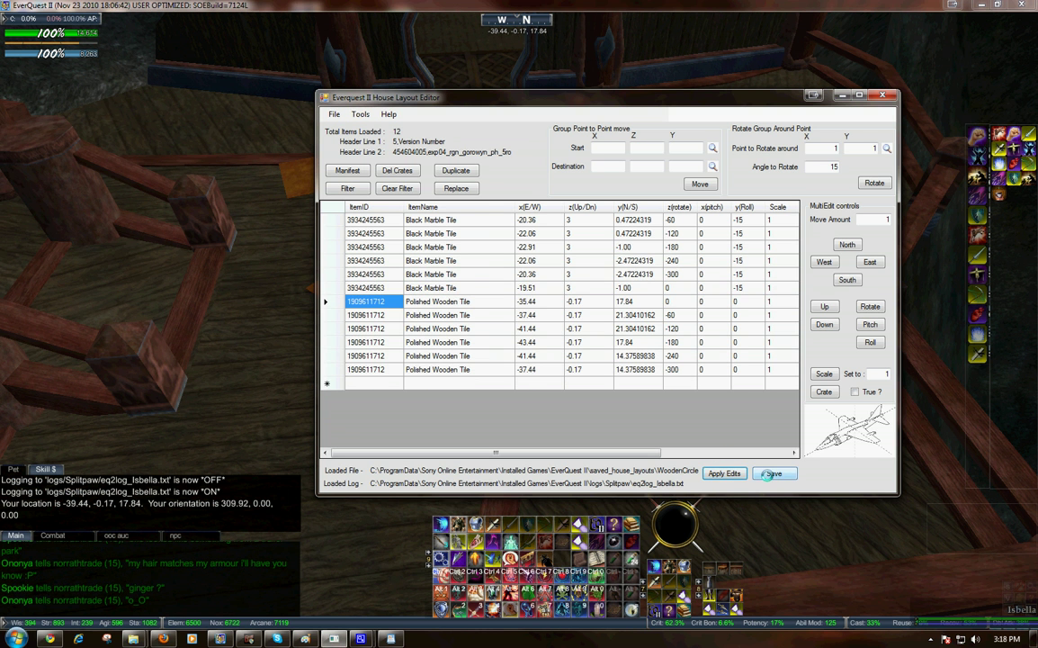
# Step: Switch to EverQuest II, load the WoodenCircle house layout from the housing window and close that window
pyautogui.click(315, 5)
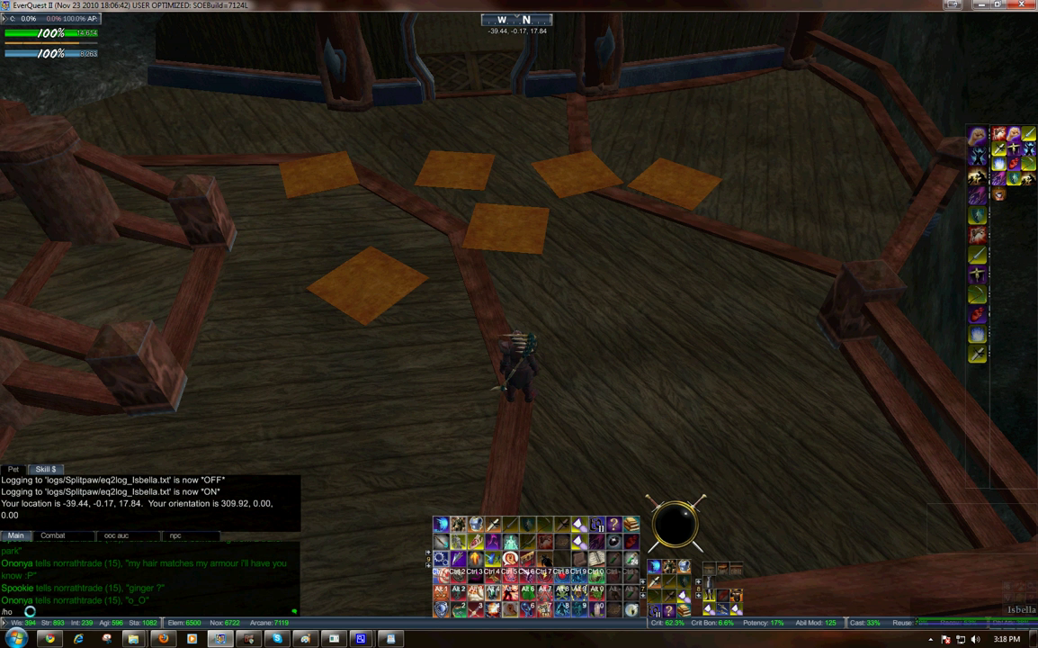
pyautogui.press('Return')
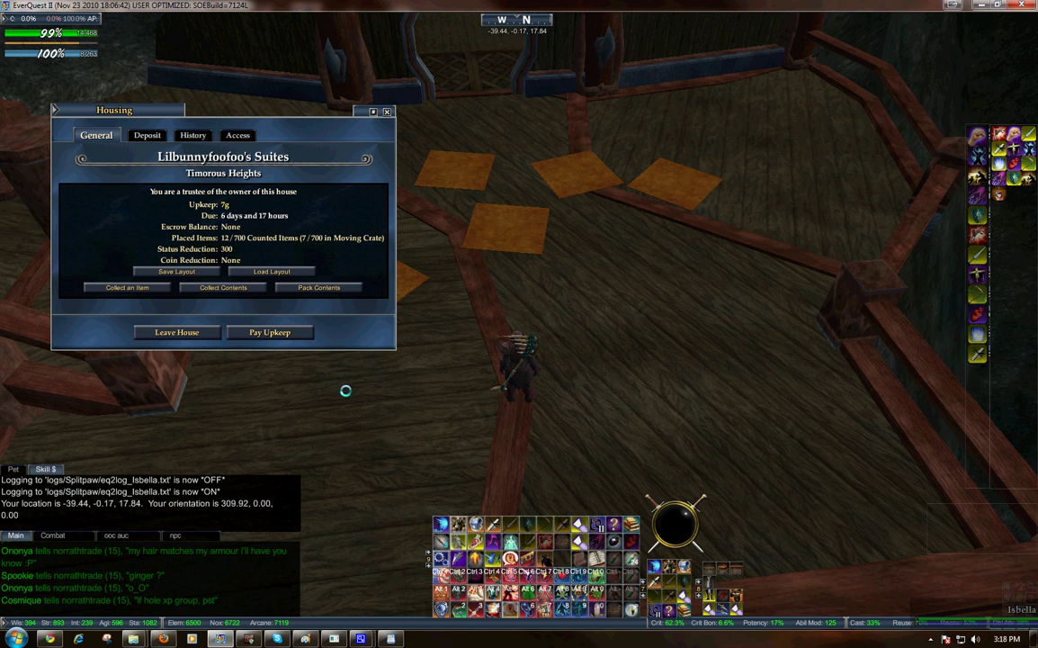
pyautogui.click(280, 272)
pyautogui.click(135, 302)
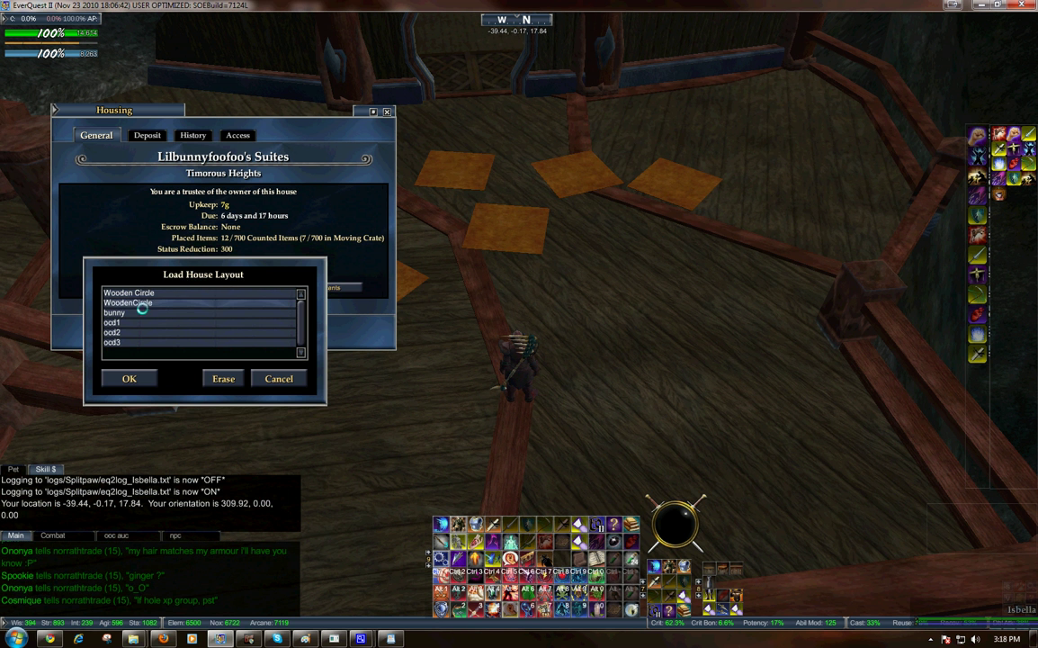
pyautogui.click(129, 377)
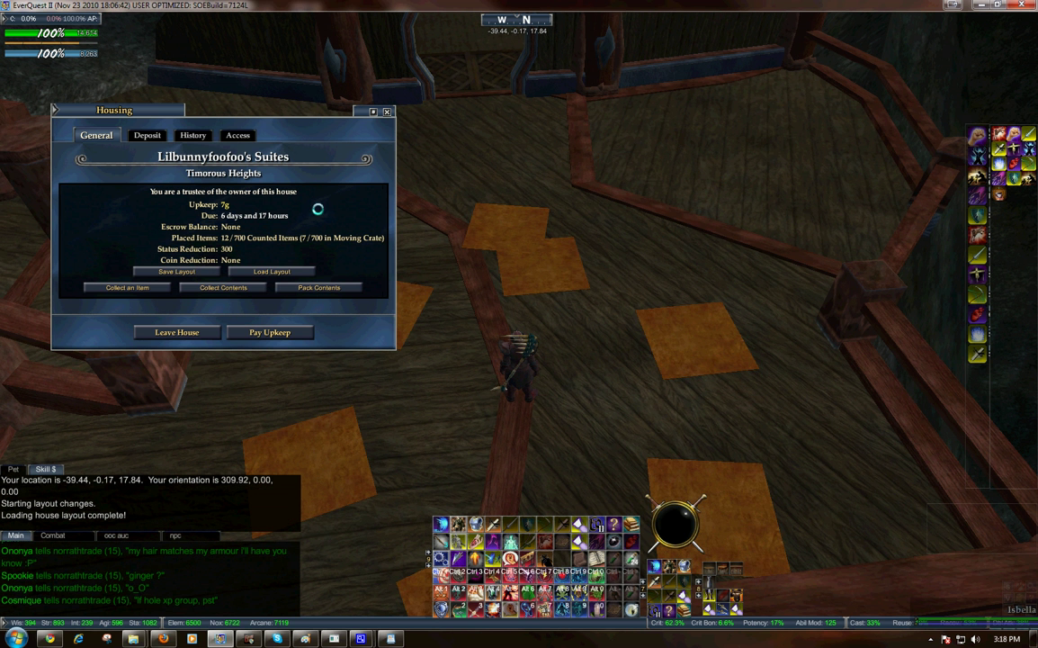
pyautogui.click(387, 111)
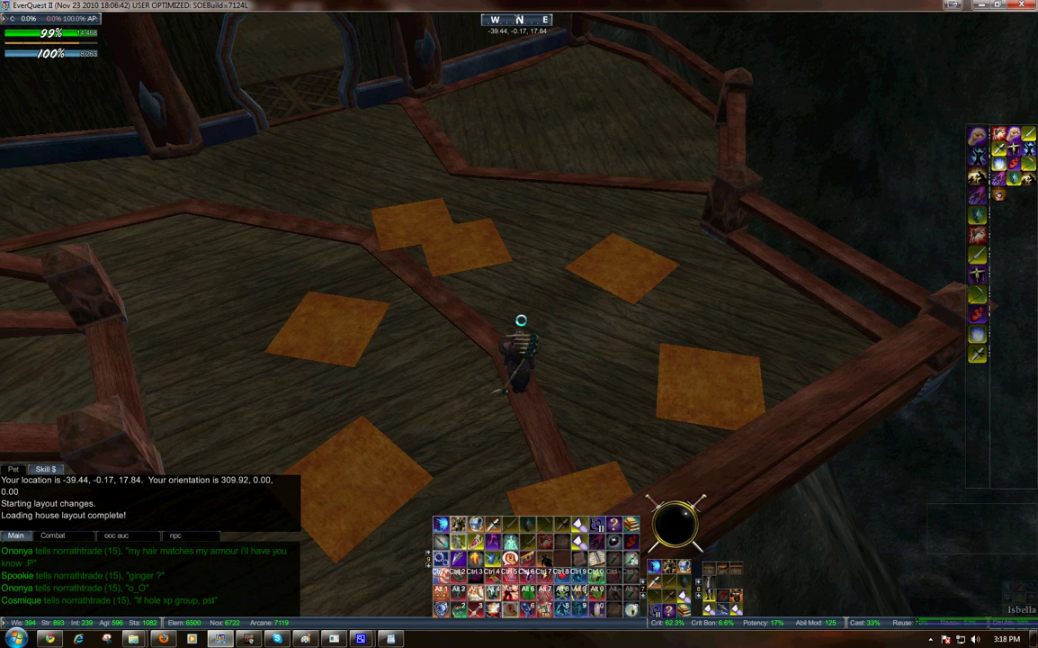
# Step: Walk the character around the loaded tiles and examine the circle from different camera angles
pyautogui.press('w')
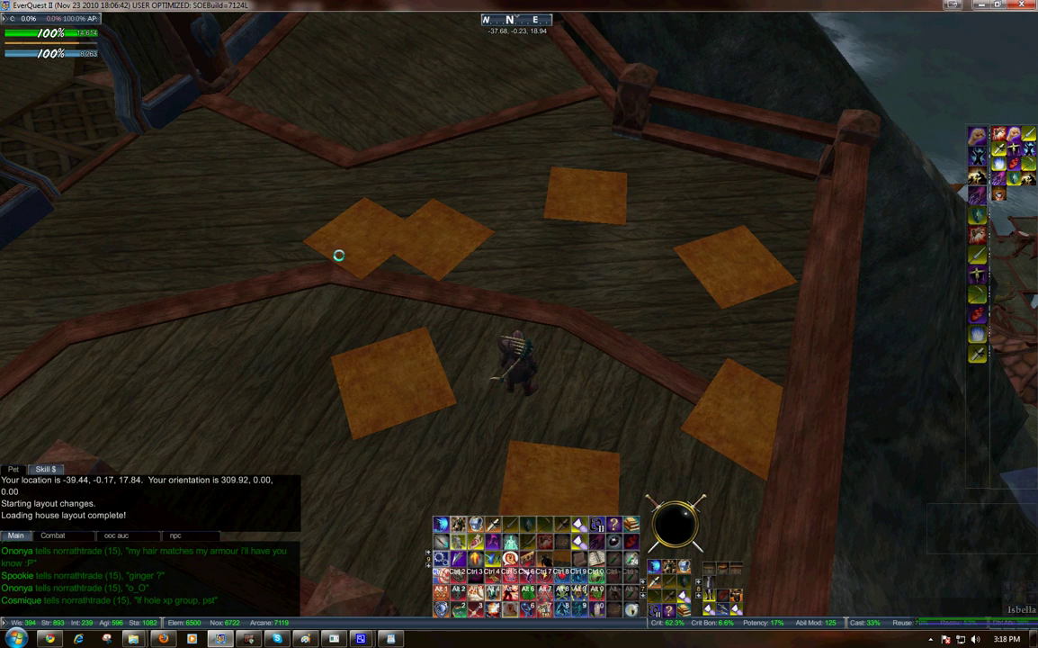
pyautogui.rightClick(338, 255)
pyautogui.moveTo(517, 322); pyautogui.dragTo(559, 270)
pyautogui.press('s')
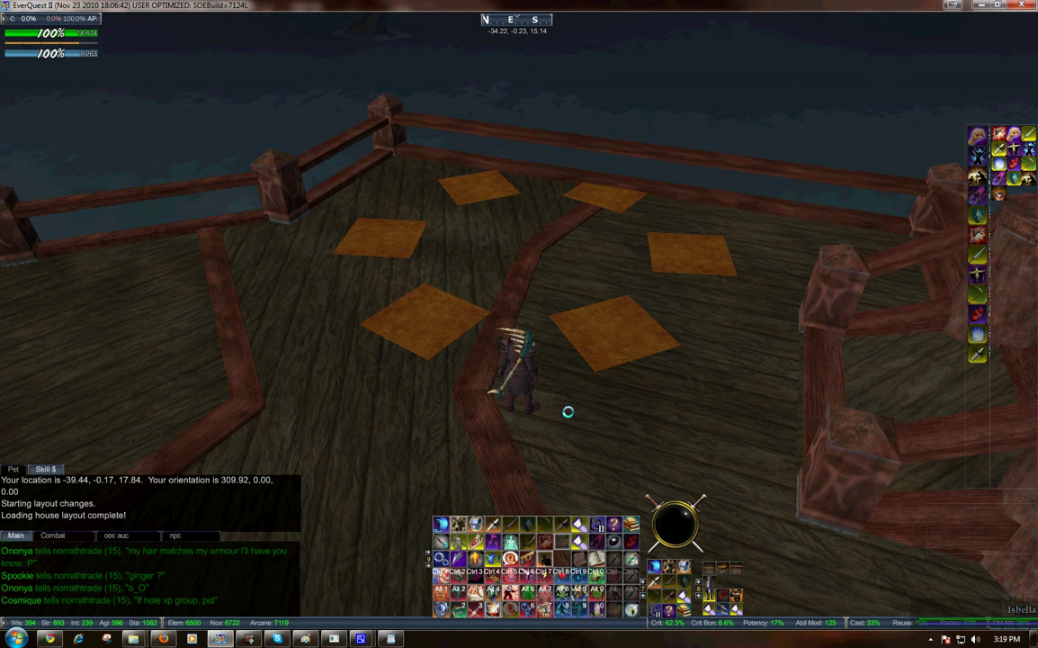
pyautogui.press('a')
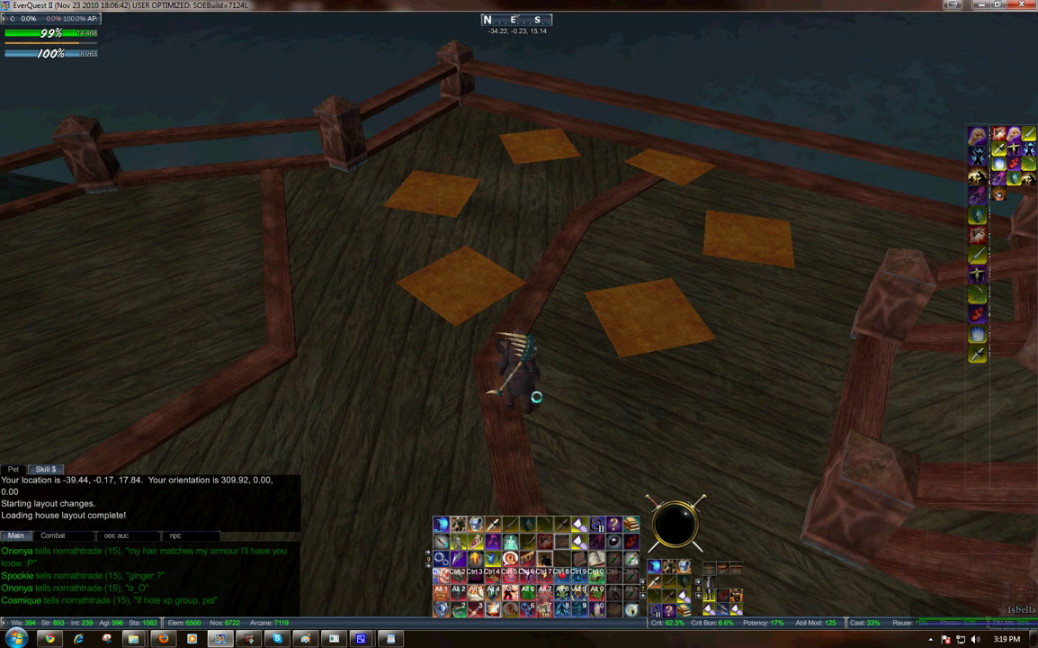
# Step: Review the Load_House_Layout_Temp macro with its command /load_layout WoodenCircle and close the macro editor
pyautogui.rightClick(596, 522)
pyautogui.click(619, 533)
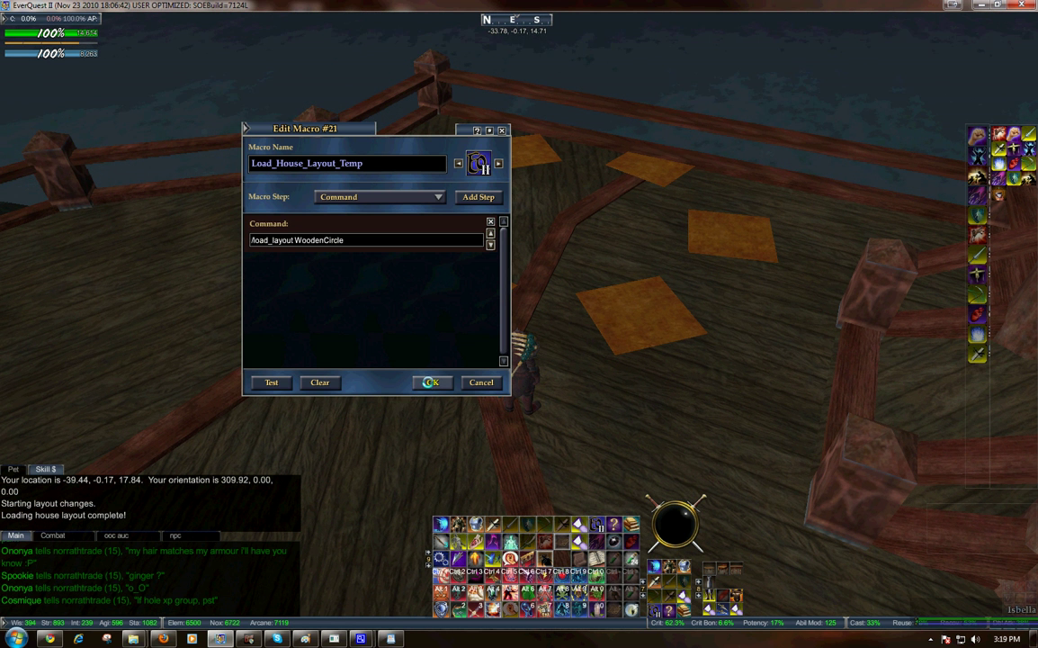
pyautogui.click(430, 382)
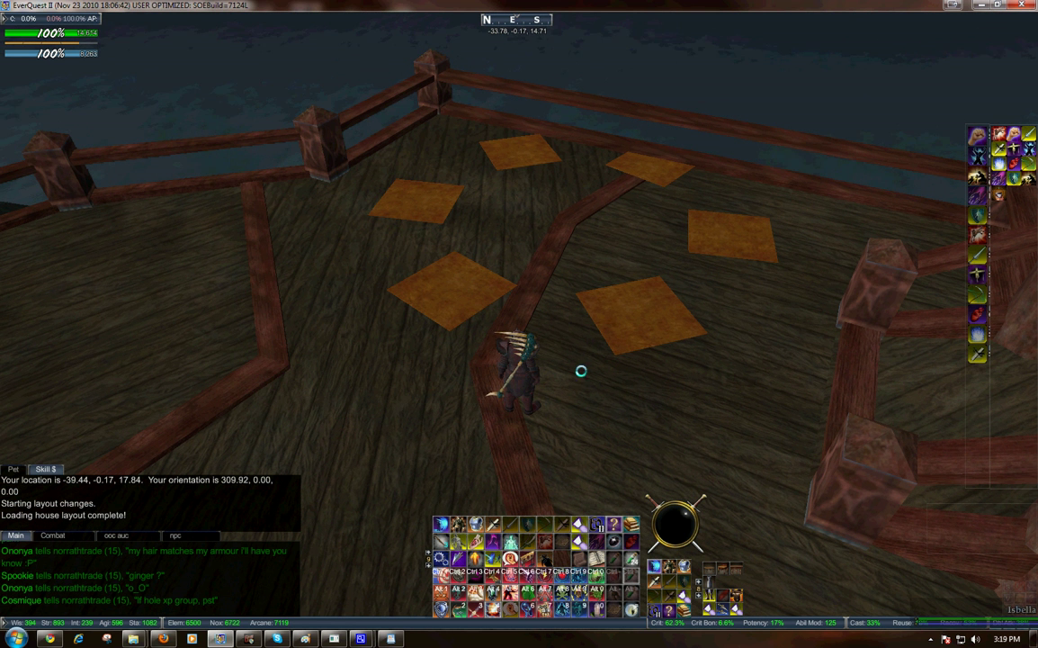
pyautogui.moveTo(538, 332); pyautogui.dragTo(542, 406)
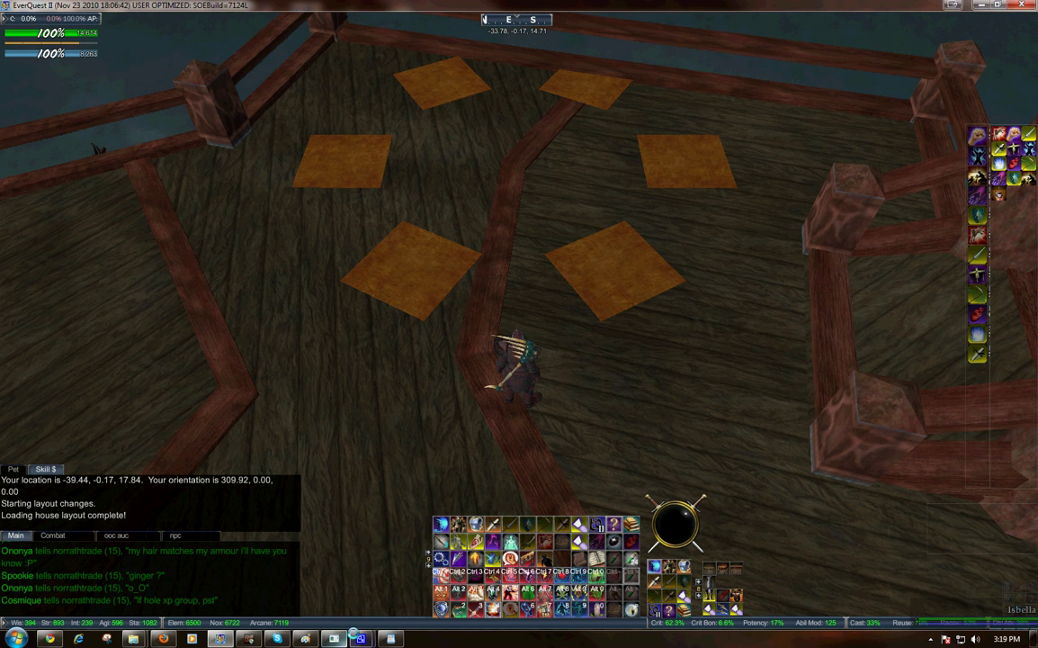
pyautogui.moveTo(360, 638)
pyautogui.click(344, 605)
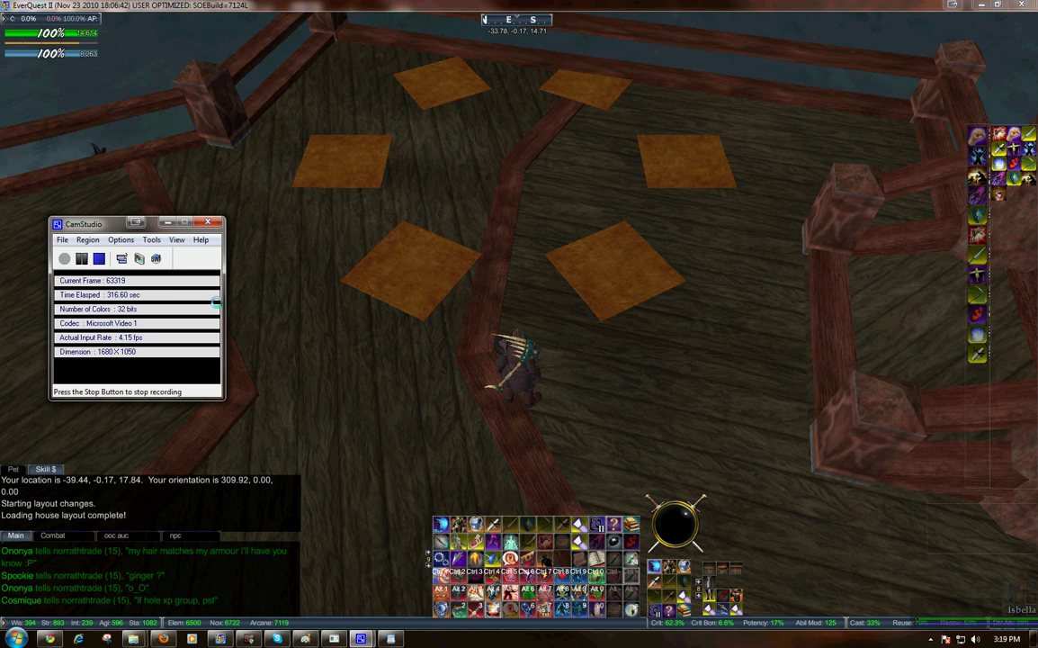